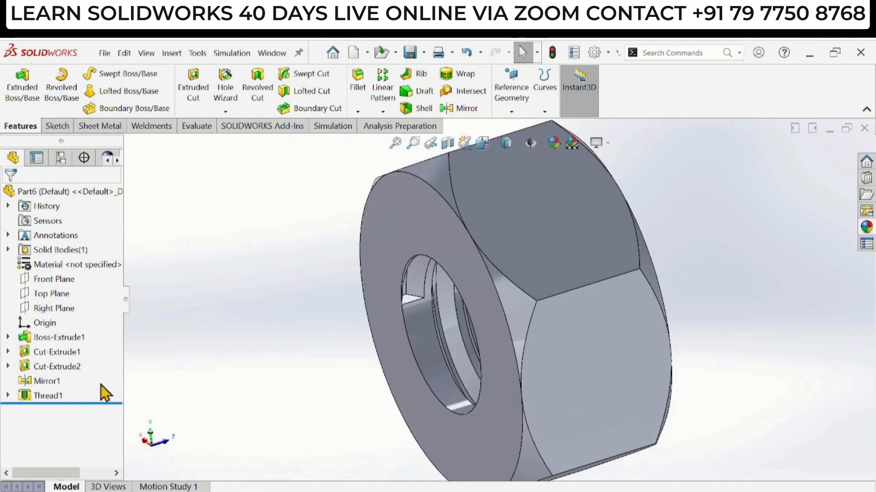
Step: Edit the nut's thread feature to start with a 2.00 mm offset in the reversed direction from the hole edge
left_click(52, 396)
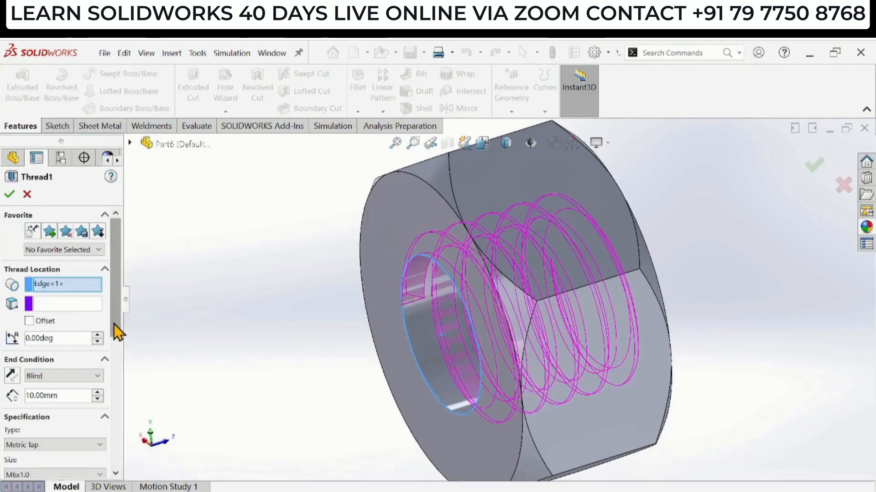
scroll(118, 333, "down", 1)
left_click(29, 291)
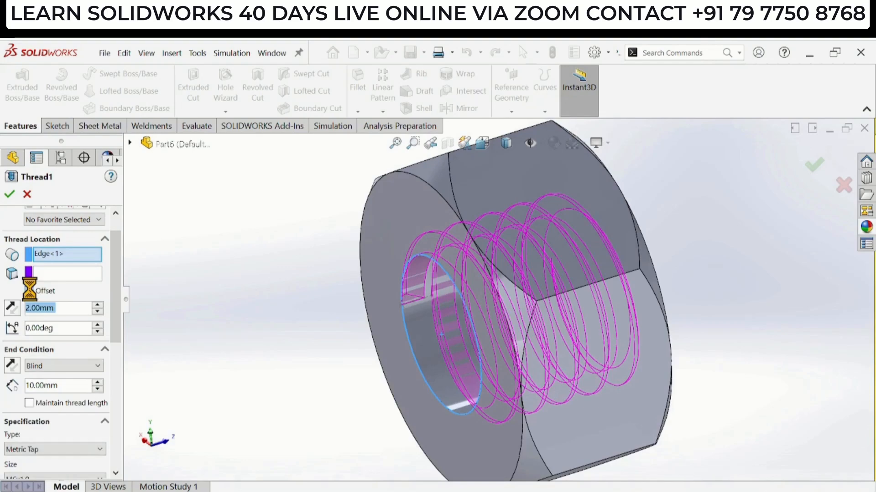
left_click(11, 308)
middle_click_drag(331, 349, 325, 320)
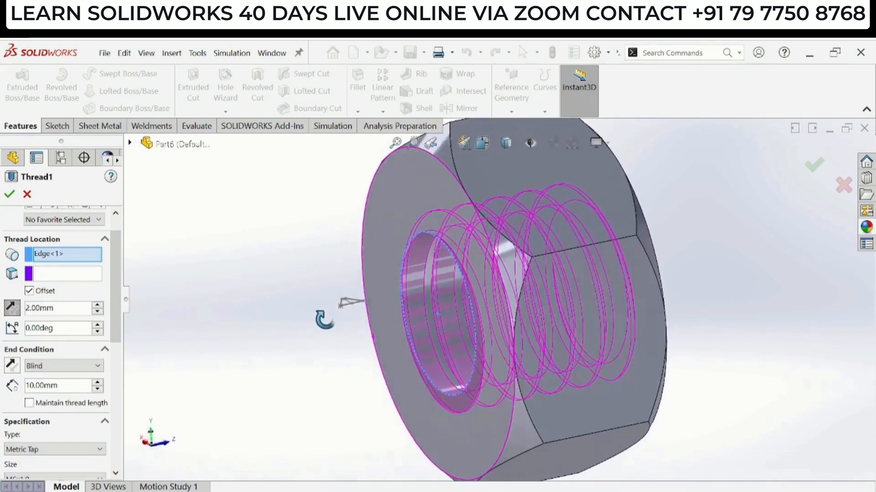
left_click(10, 196)
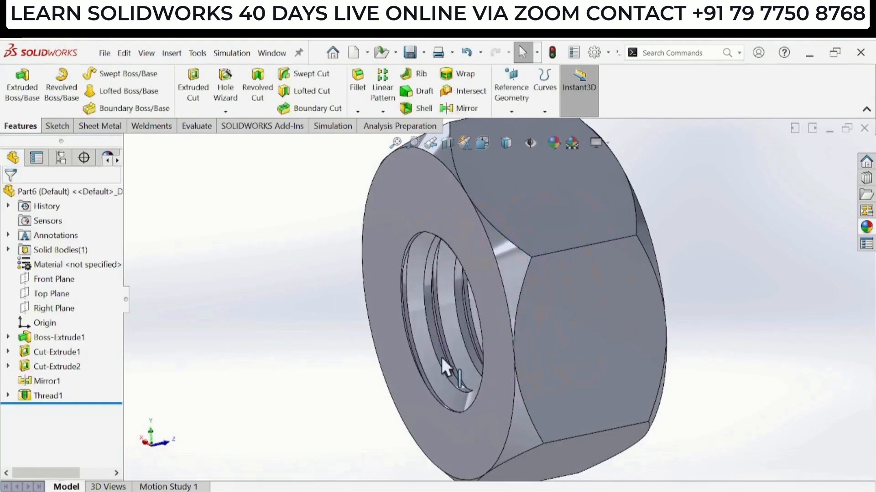
Step: Section the nut along the Top Plane to expose its internal thread
middle_click_drag(442, 357, 506, 322)
middle_click_drag(686, 307, 607, 317)
scroll(324, 280, "up", 1)
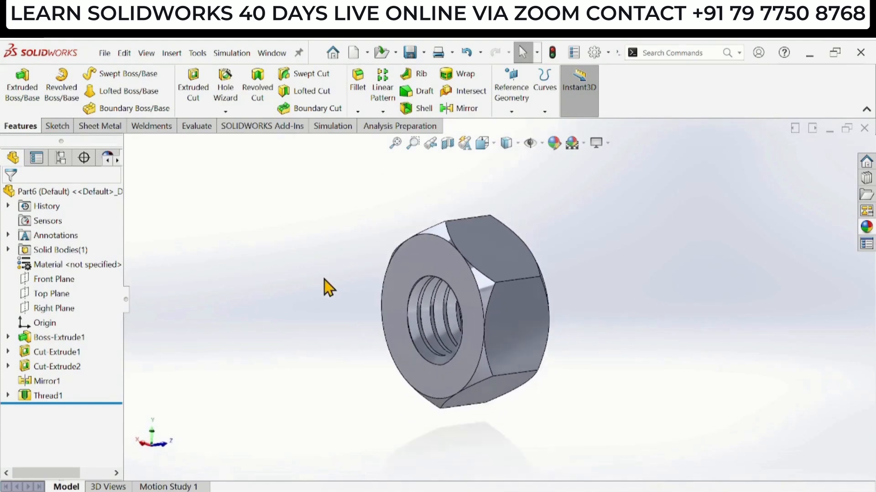
left_click(450, 147)
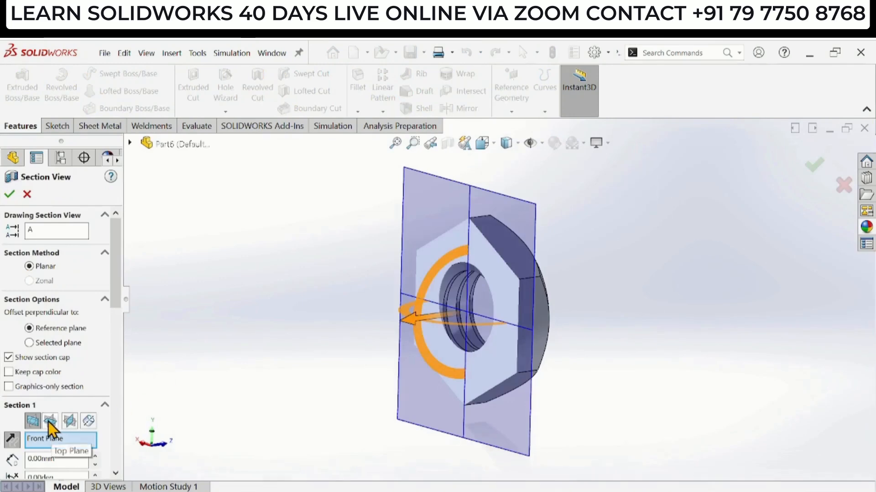
left_click(49, 421)
left_click(9, 193)
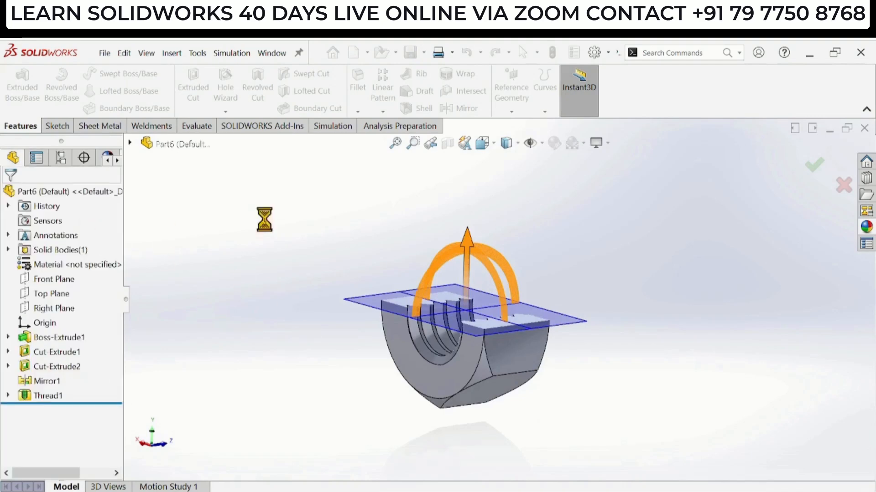
Step: Examine the thread profile through the sectioned nut, then turn off the section view
middle_click_drag(567, 238, 543, 421)
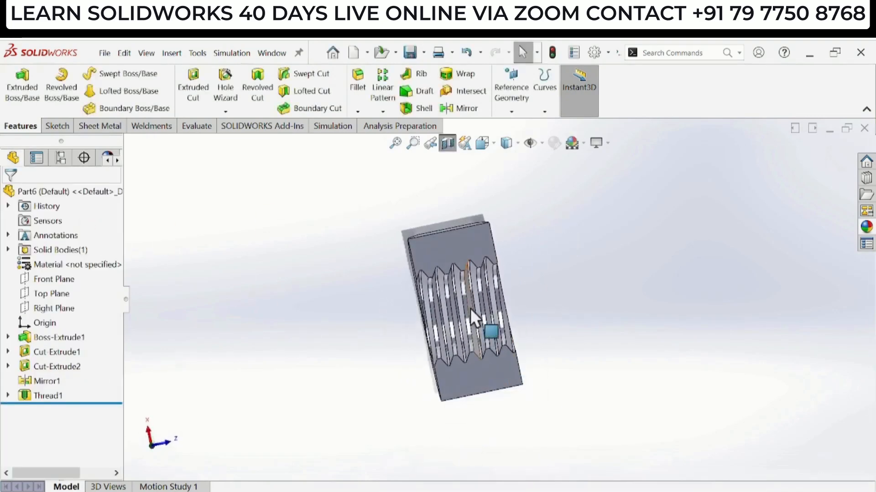
scroll(471, 306, "down", 5)
middle_click_drag(474, 283, 477, 336)
scroll(549, 305, "up", 5)
middle_click_drag(550, 305, 576, 268)
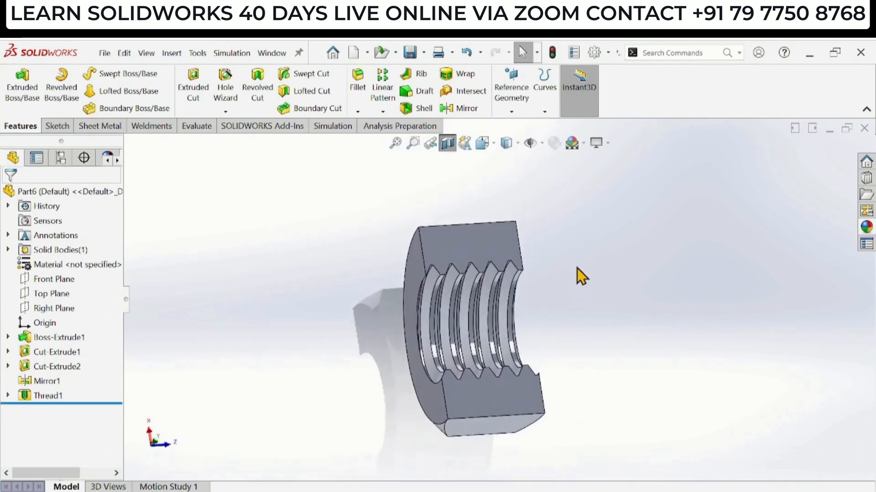
left_click(451, 146)
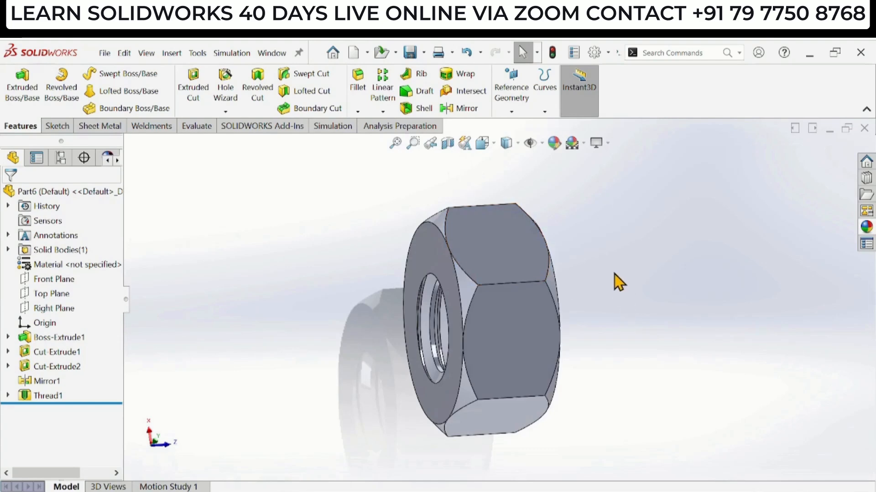
middle_click_drag(601, 275, 620, 292)
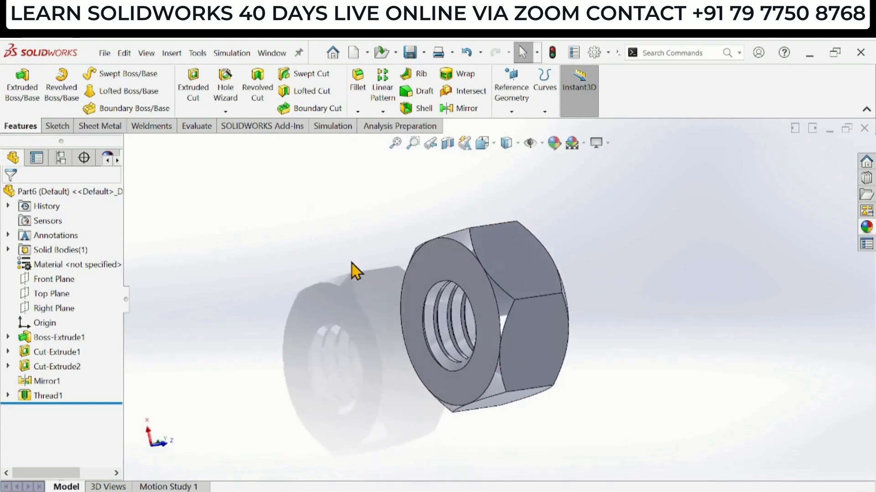
Step: Save the part as Nut in the Bolt and Nut folder
left_click(410, 53)
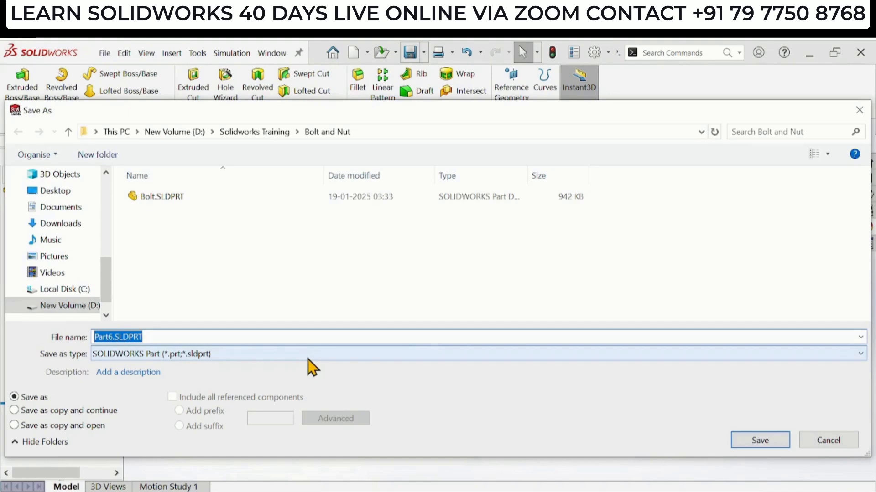
type("Nut")
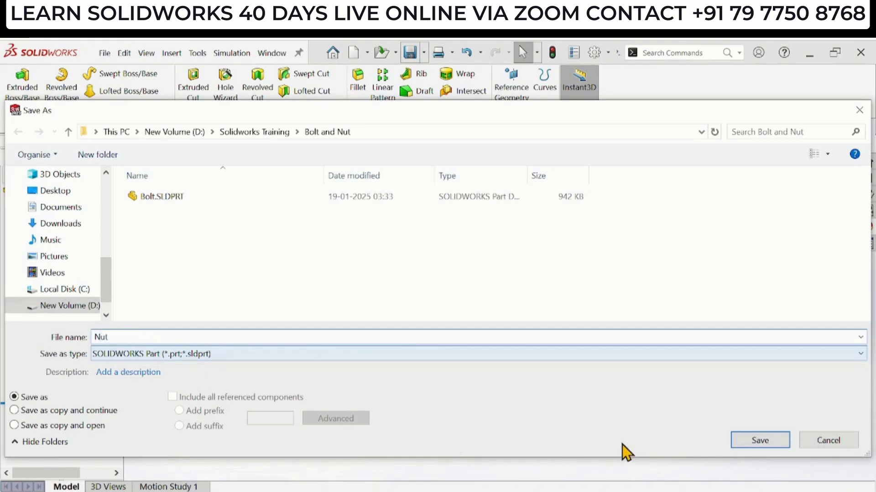
left_click(754, 443)
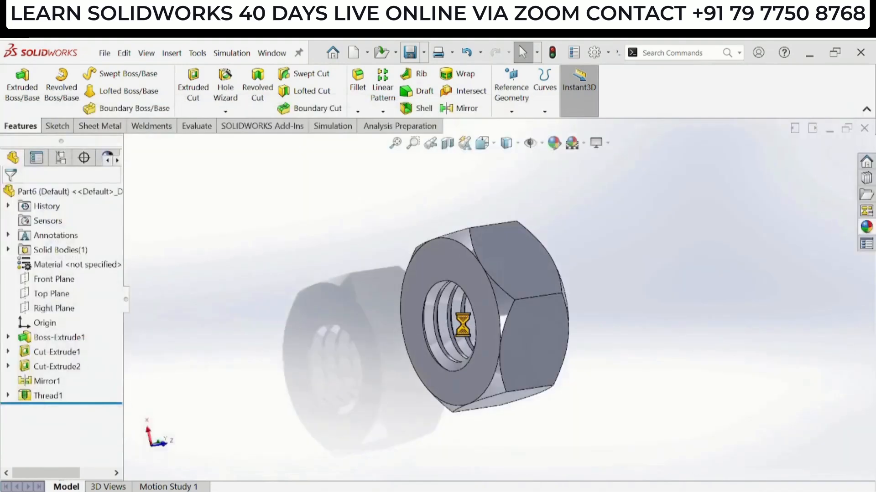
Step: Make a new assembly from the nut part and place the Bolt as its first component
scroll(519, 302, "down", 2)
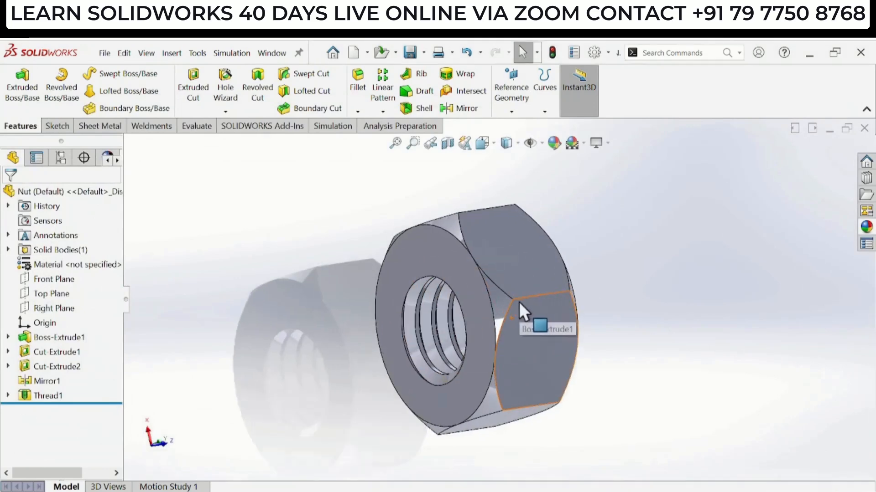
scroll(519, 302, "down", 1)
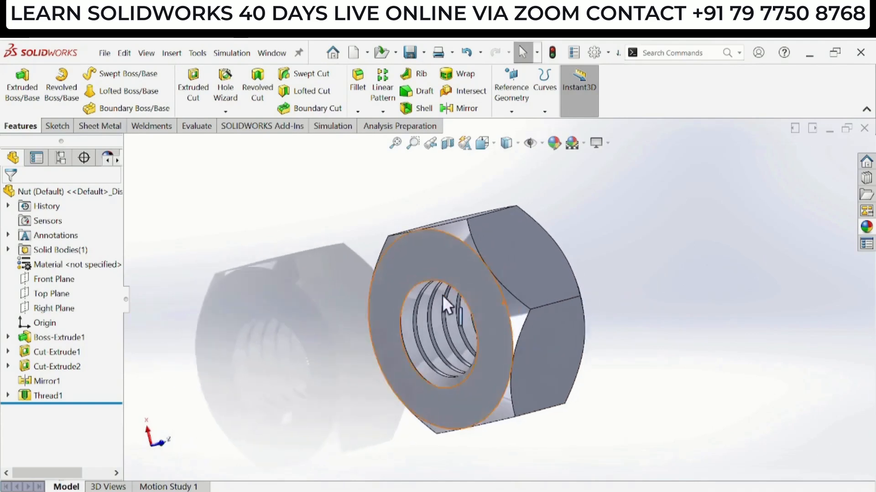
left_click(367, 53)
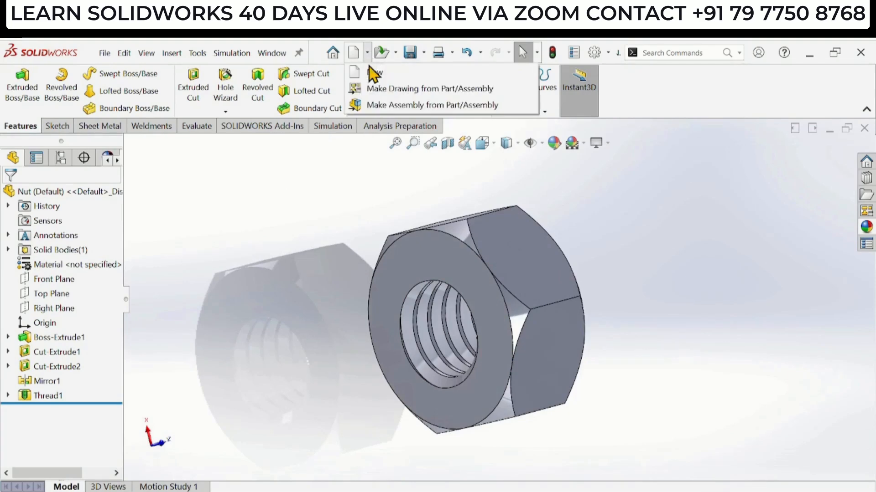
left_click(388, 109)
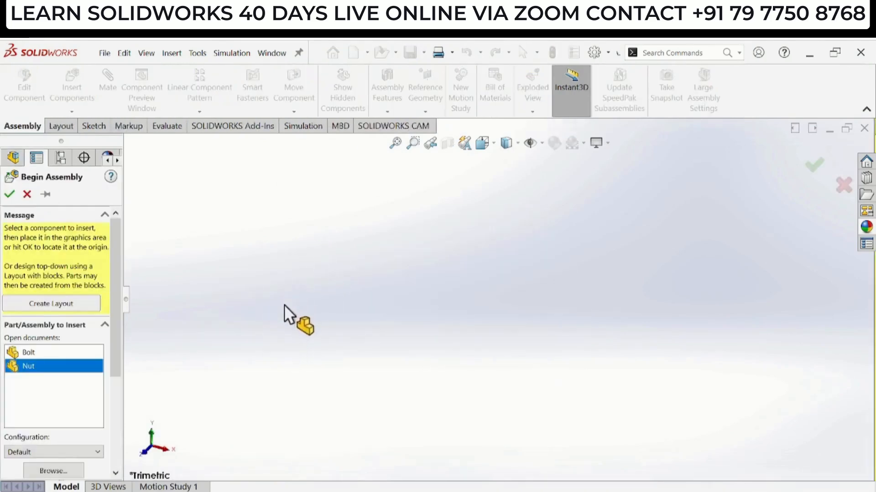
left_click(58, 354)
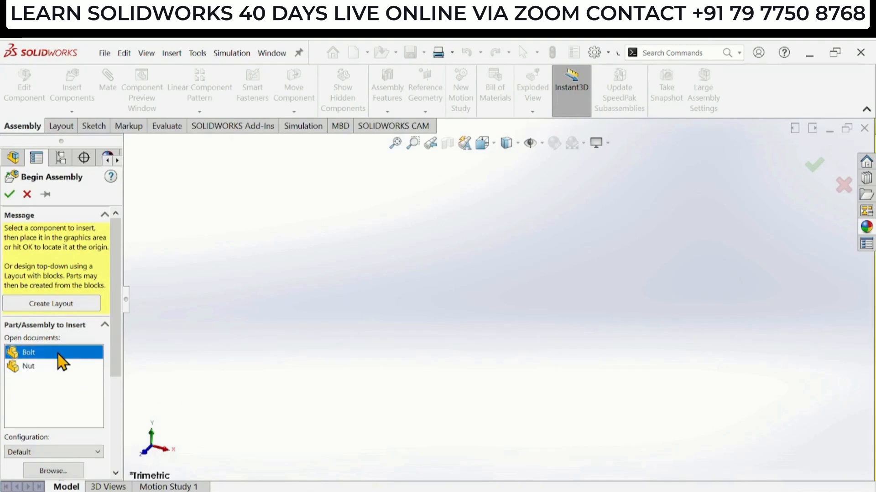
left_click(405, 329)
middle_click_drag(352, 330, 407, 358)
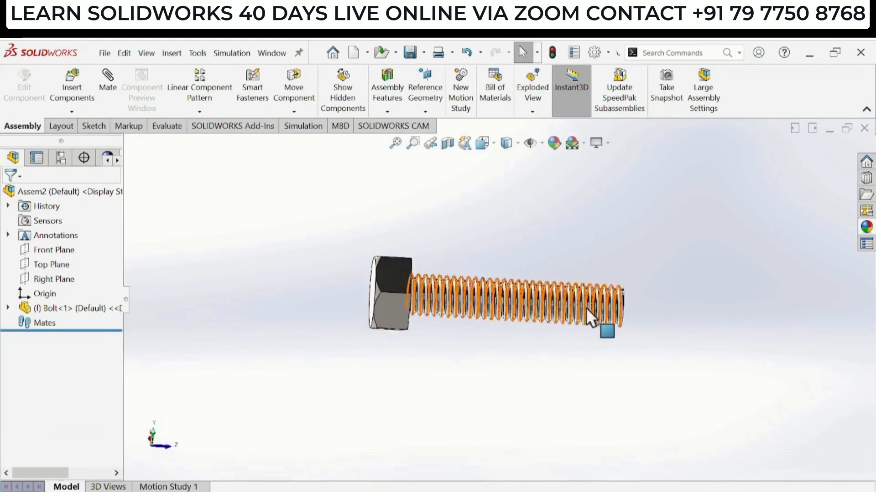
Step: Insert the Nut component into the assembly, just beyond the threaded end of the bolt
scroll(606, 333, "down", 2)
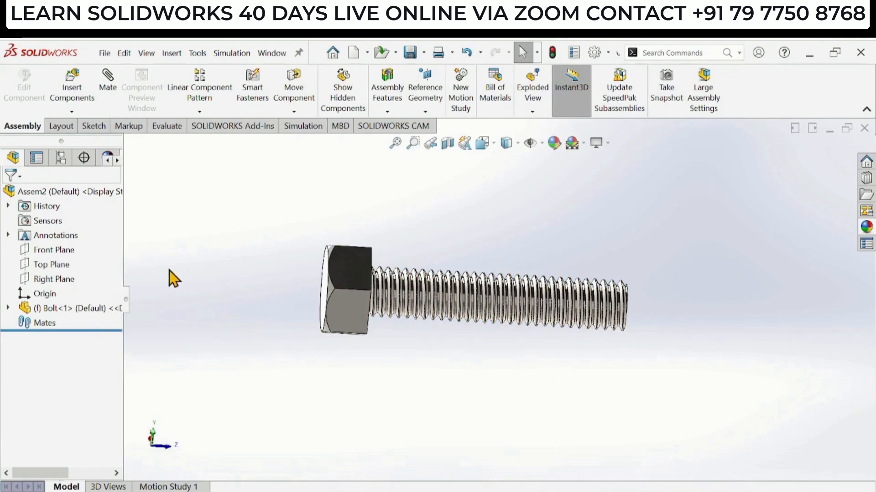
left_click(73, 91)
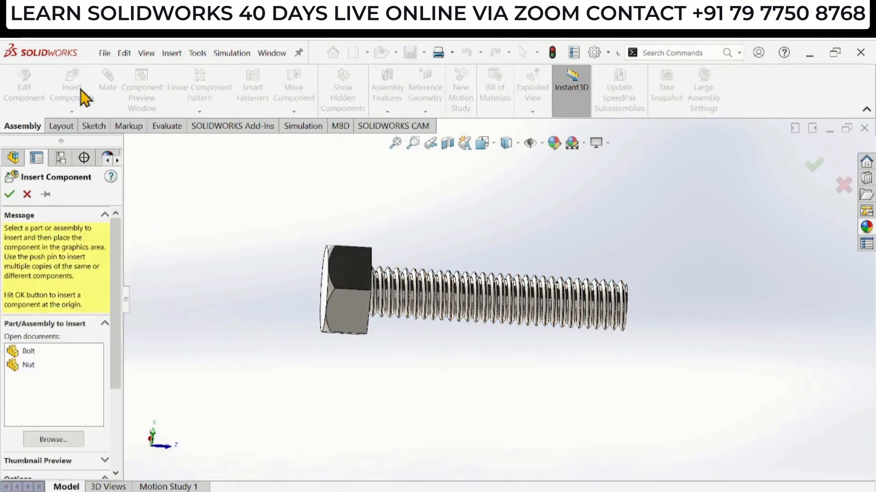
left_click(30, 368)
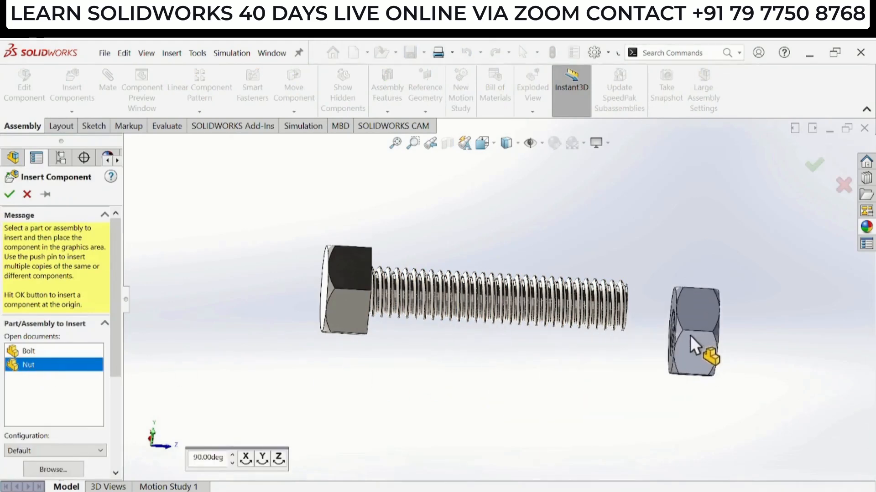
left_click(689, 335)
Step: Add a concentric mate between a curved edge of the bolt head and an edge of the nut
middle_click_drag(522, 349, 490, 381)
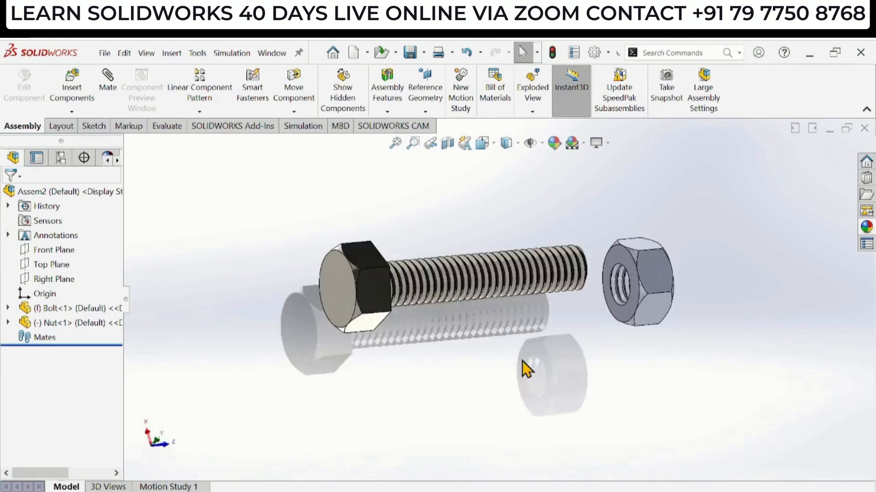
left_click(109, 87)
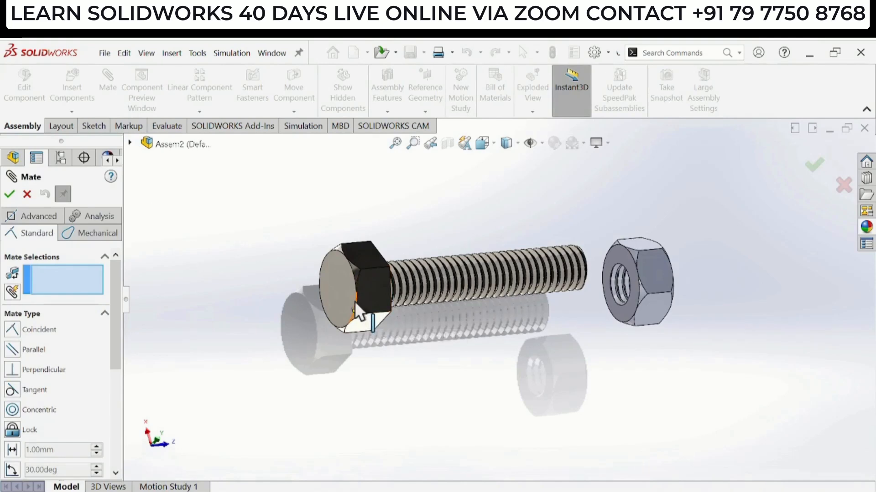
left_click(609, 145)
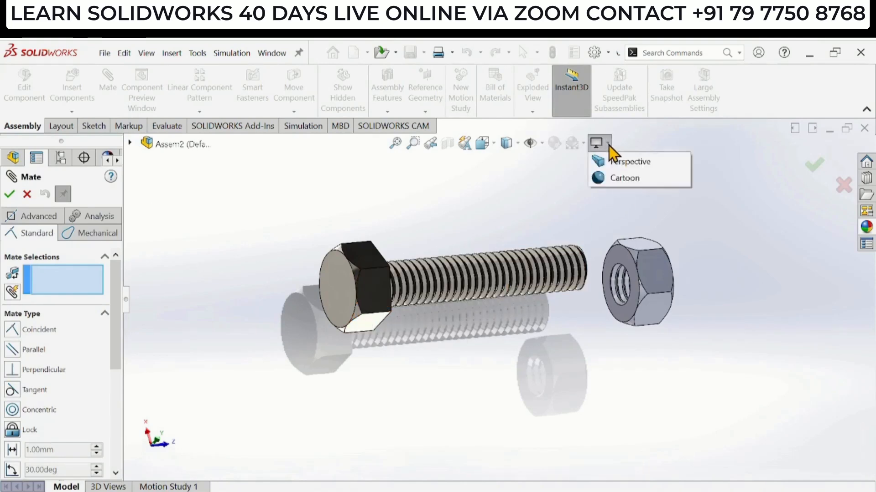
left_click(352, 314)
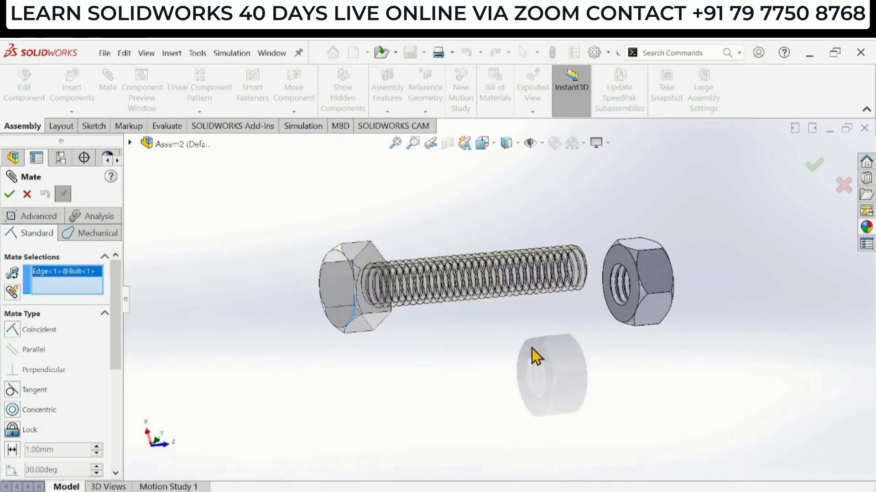
left_click(641, 301)
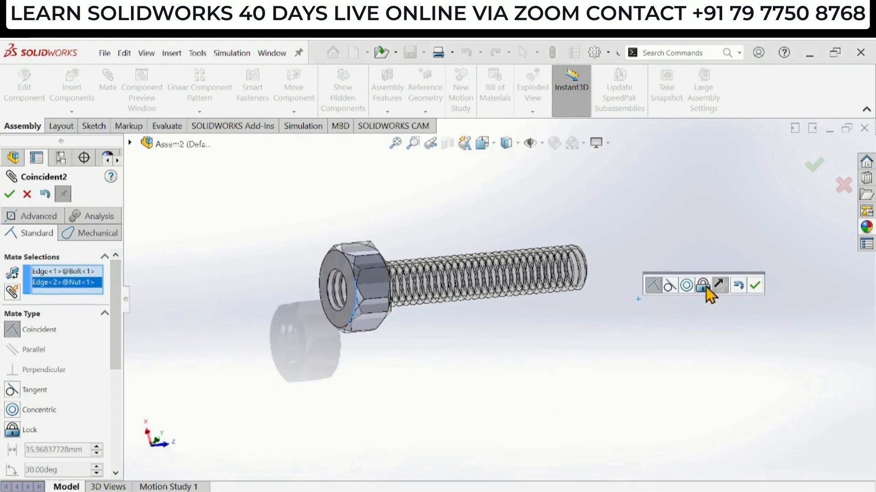
left_click(686, 286)
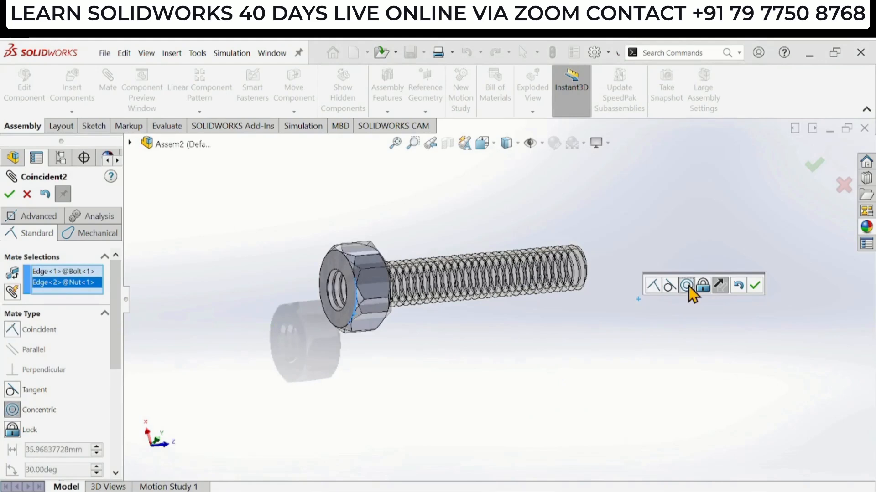
left_click(758, 287)
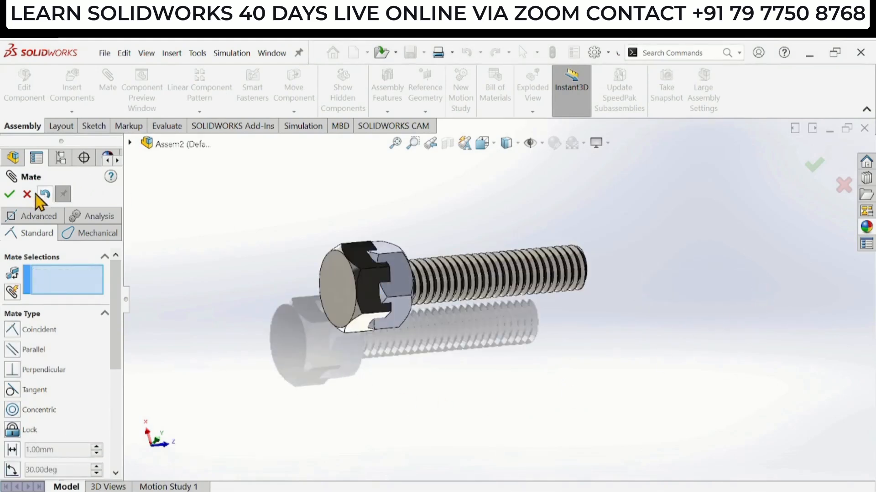
left_click(9, 195)
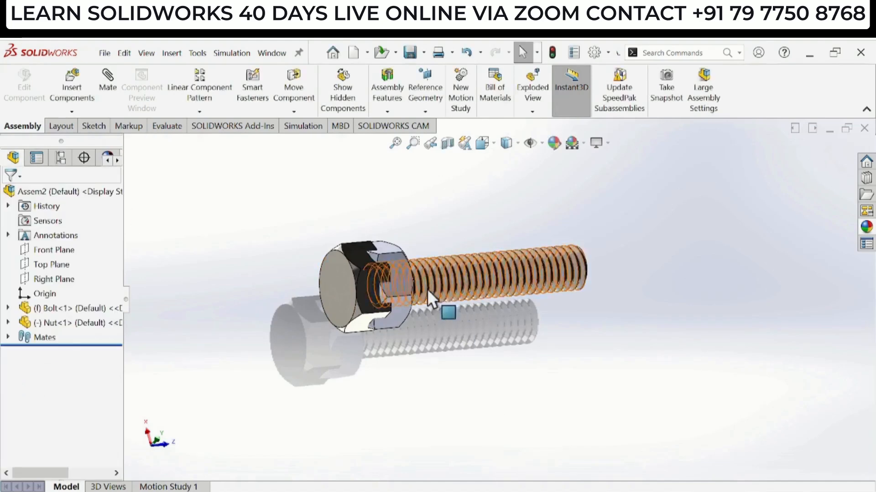
Step: Slide the nut along the bolt axis until it sits clear of the bolt's threaded end
left_click_drag(403, 277, 691, 277)
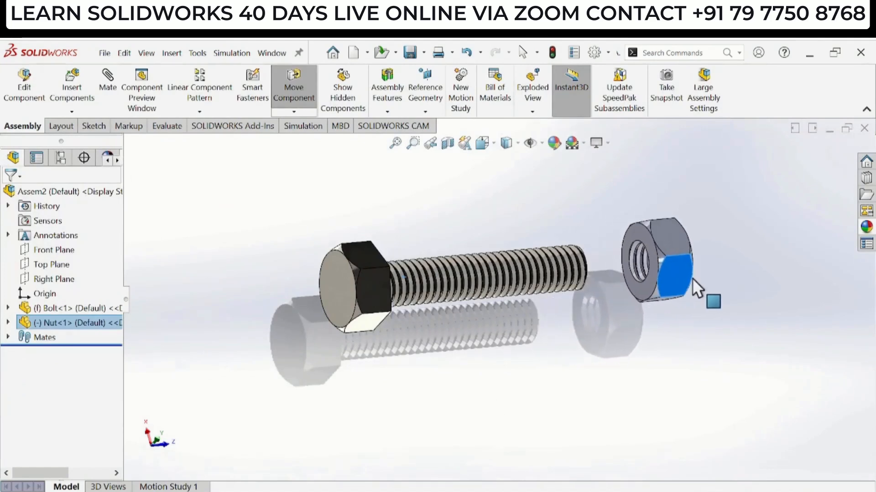
key("Escape")
left_click(524, 348)
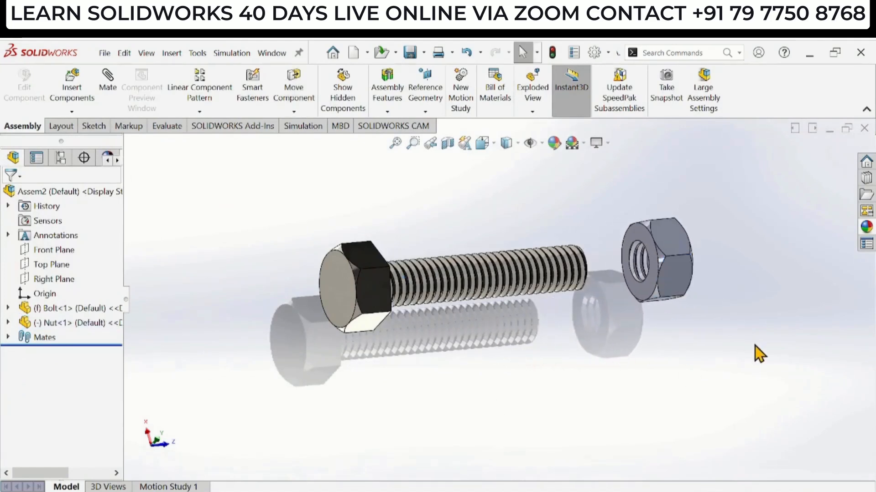
Step: Apply a polished metal appearance matching the bolt to the whole nut part
left_click(864, 228)
left_click(866, 230)
left_click_drag(773, 303, 679, 272)
left_click(710, 269)
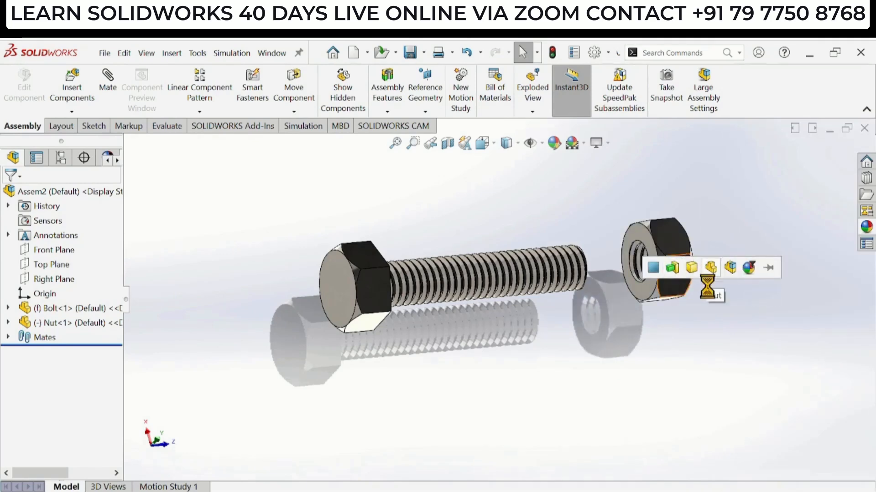
middle_click_drag(585, 363, 532, 332)
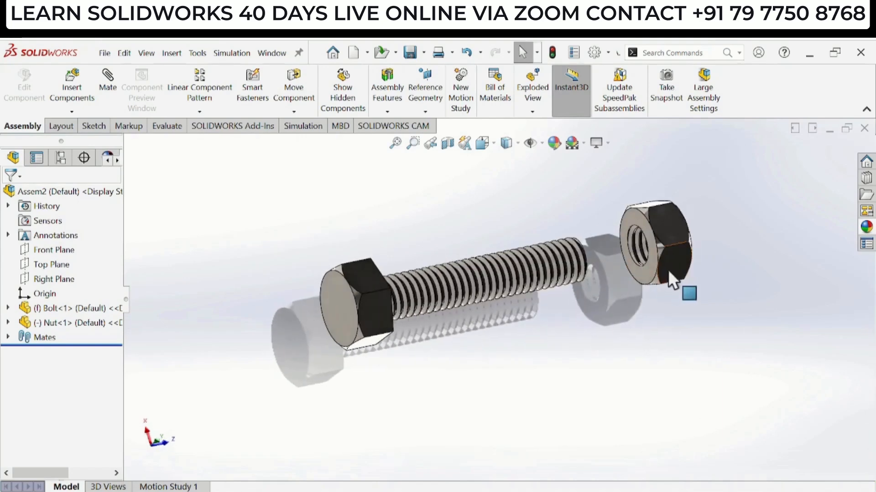
Step: Change the assembly's scene to a plain white background without floor reflections
mouse_move(671, 268)
left_mouse_down()
mouse_move(516, 297)
mouse_move(674, 276)
left_mouse_up()
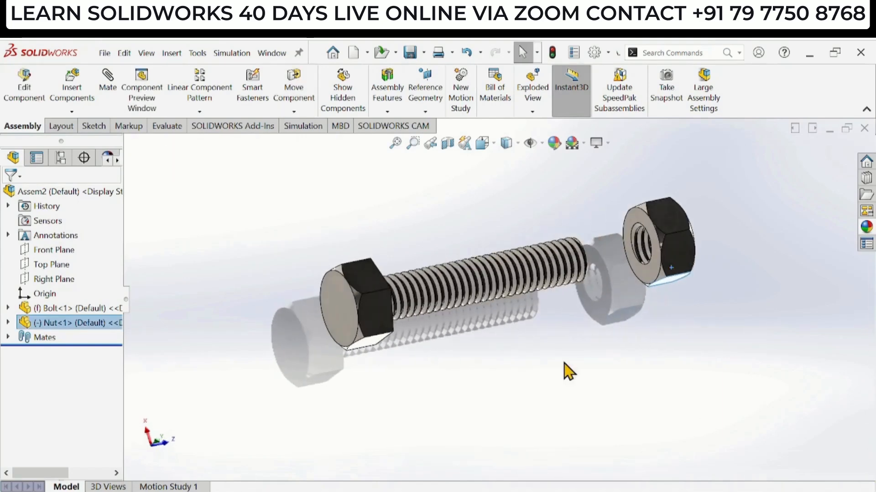
left_click(595, 170)
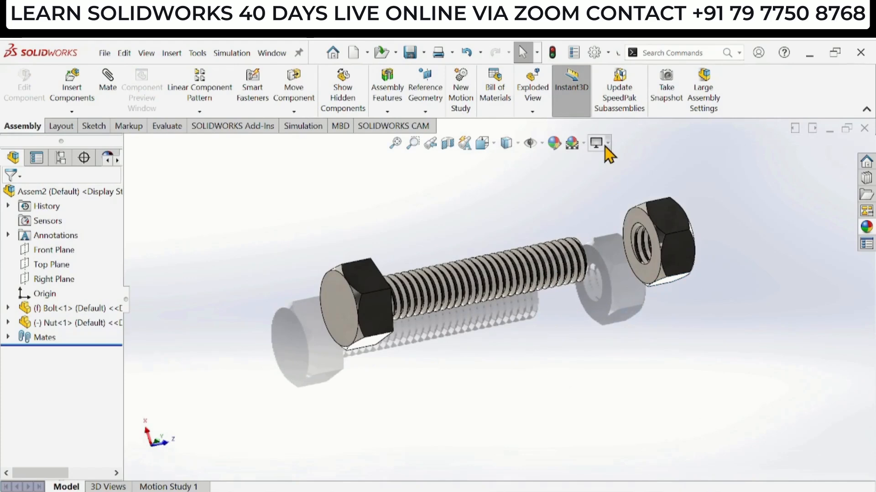
left_click(605, 146)
left_click(582, 145)
left_click(607, 177)
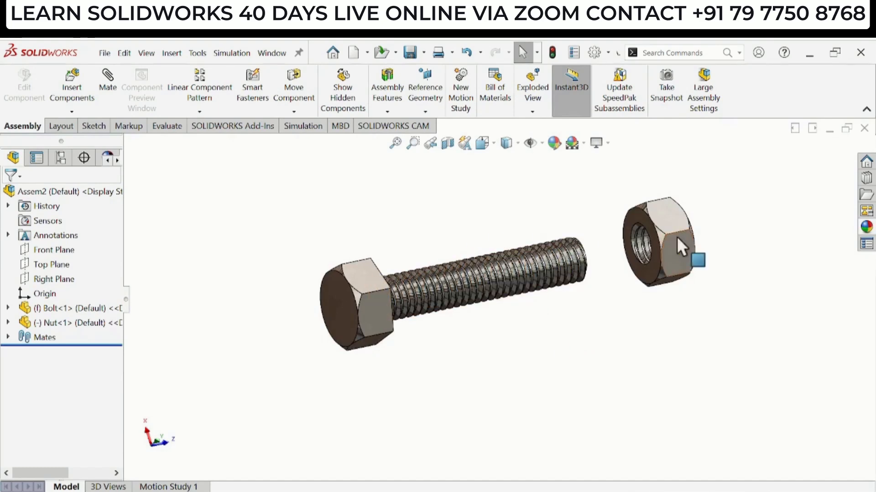
Step: Slide the nut along the bolt axis onto the threads, close to the bolt's threaded end
left_click_drag(672, 243, 664, 251)
left_click(425, 392)
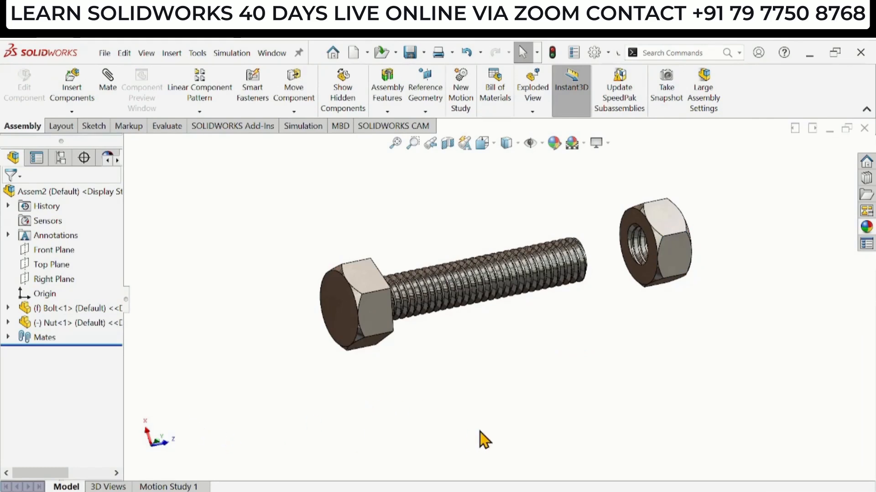
left_click_drag(679, 259, 535, 302)
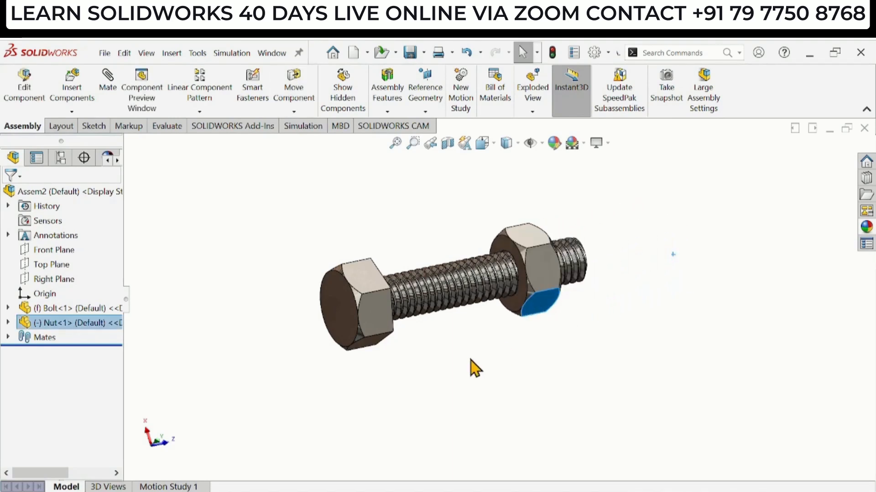
Step: In the right view with hidden lines visible, slide the nut outward until it is only partly engaged on the bolt's threaded end
left_click(492, 142)
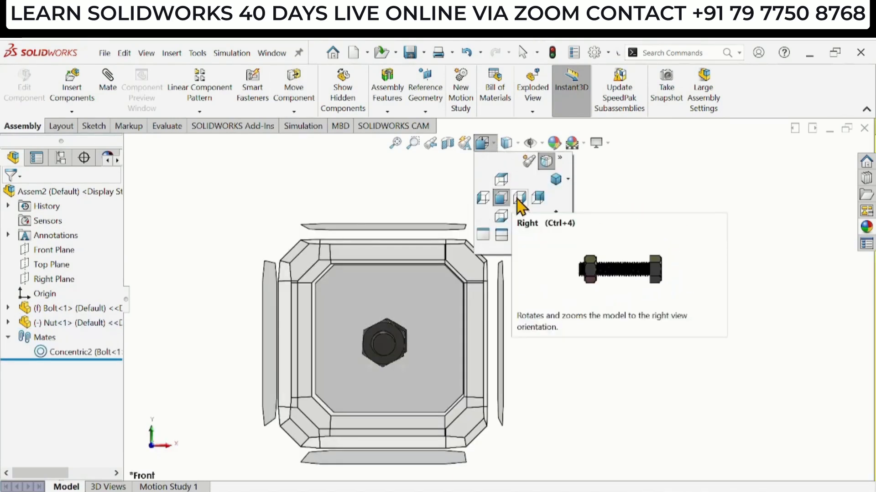
left_click(517, 198)
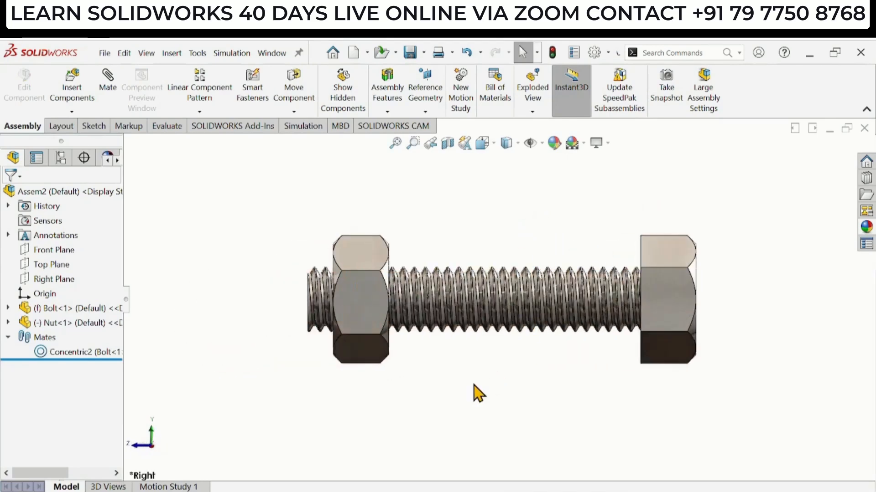
left_click(517, 144)
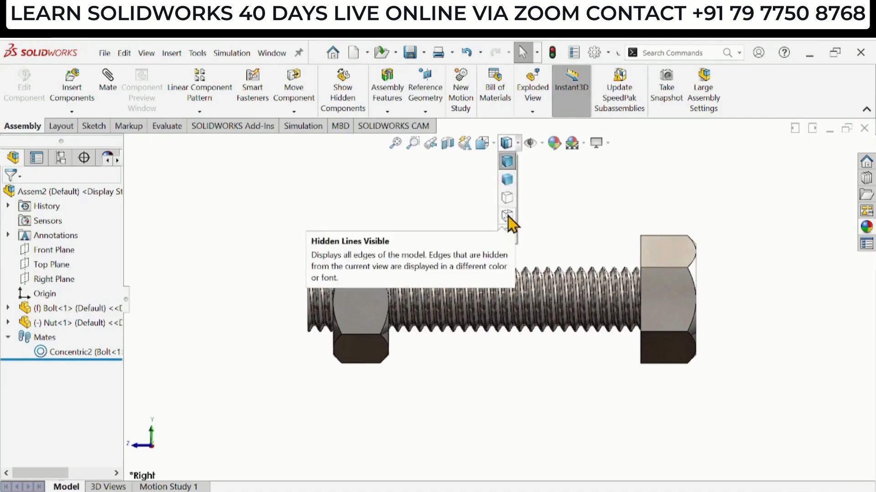
left_click(507, 215)
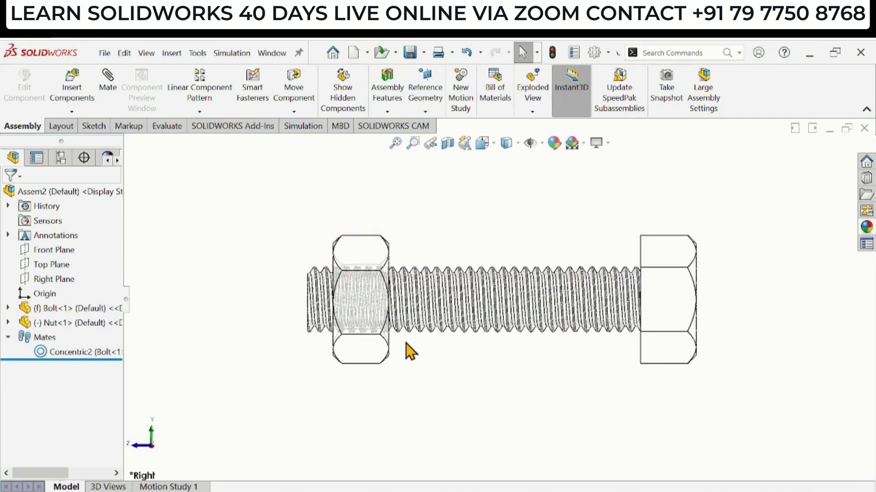
scroll(391, 356, "down", 2)
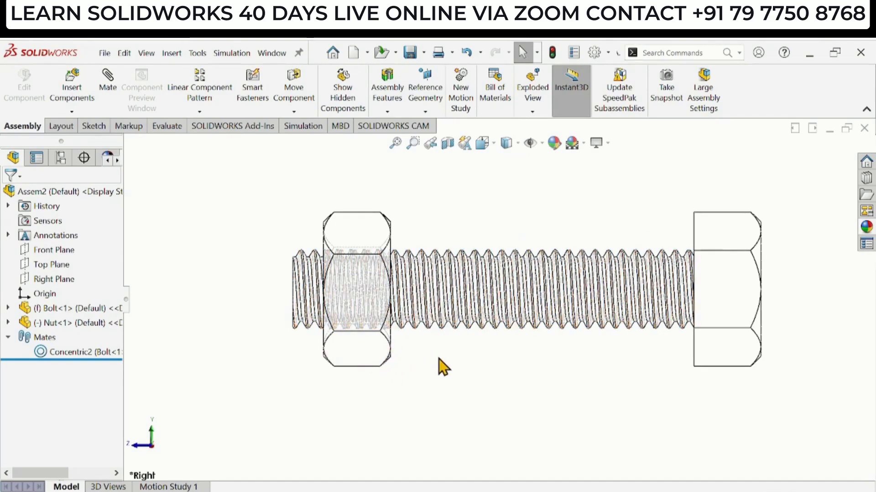
scroll(378, 358, "down", 1)
left_click_drag(368, 356, 292, 352)
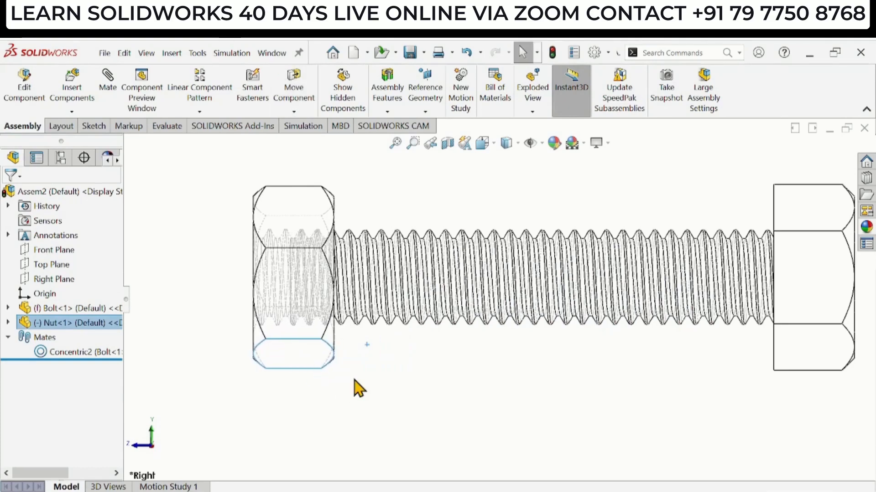
Step: Restore the shaded-with-edges display and check the distance between the nut's inner face and the underside of the bolt head
left_click(517, 144)
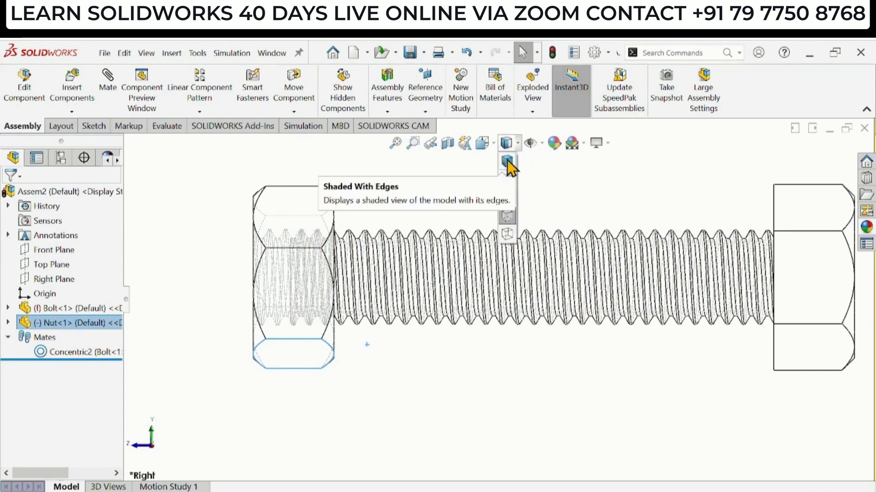
left_click(508, 160)
middle_click_drag(481, 395, 447, 387)
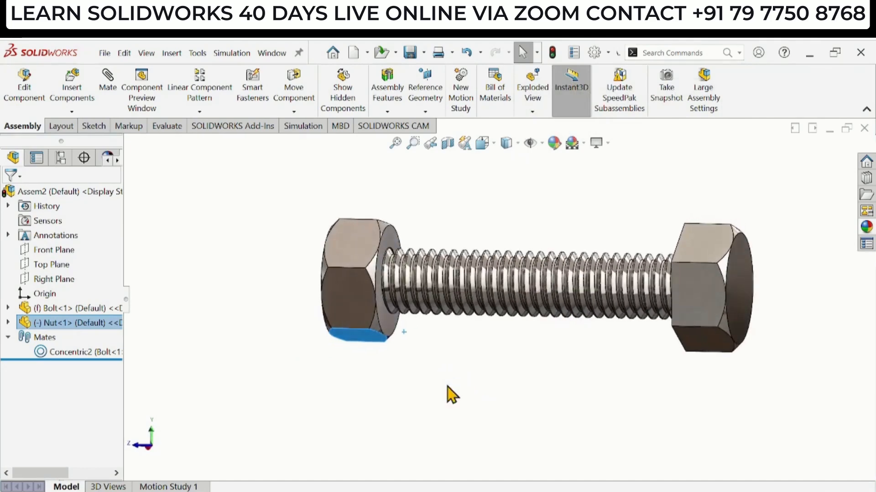
left_click(392, 322)
middle_click_drag(538, 380, 596, 398)
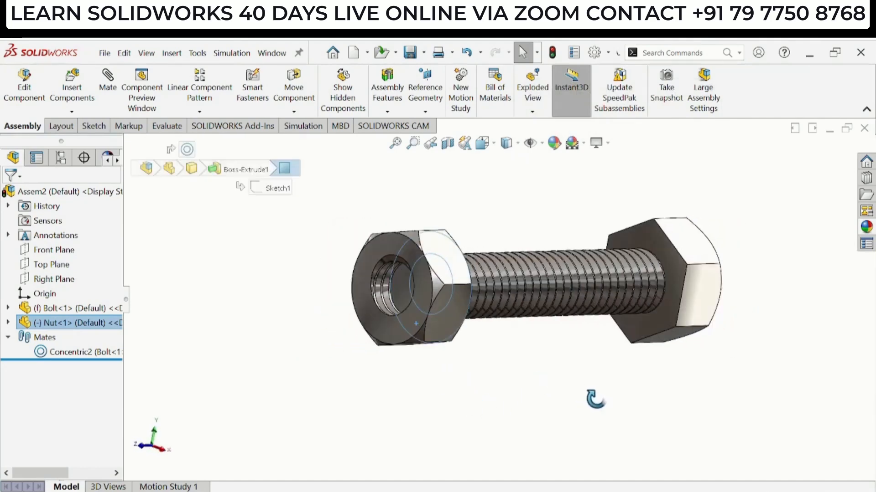
left_click(642, 325, "ctrl")
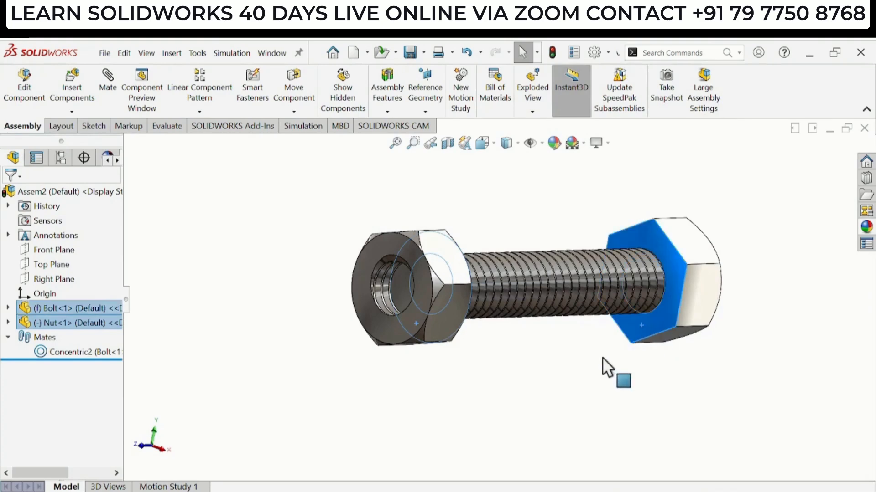
middle_click_drag(566, 365, 504, 381)
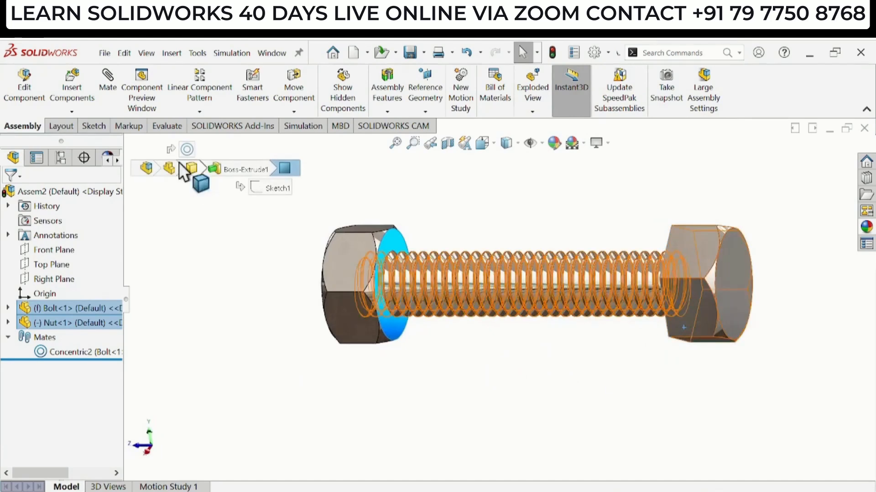
left_click(191, 257)
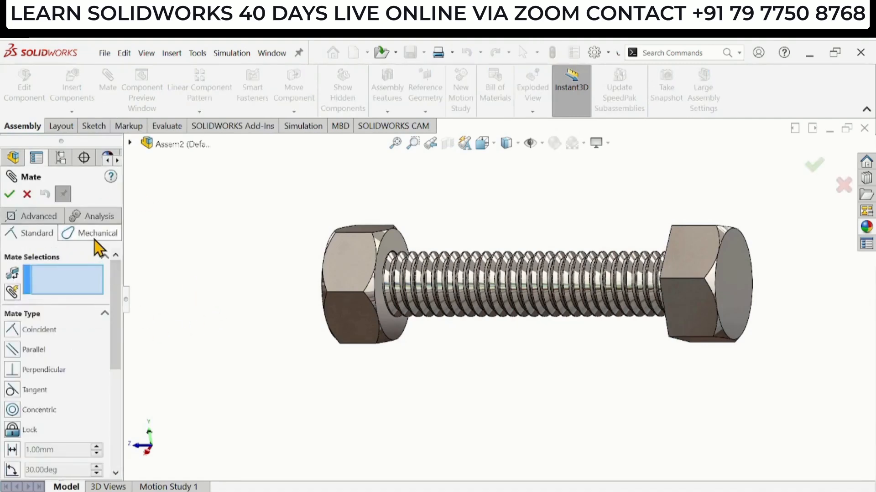
Step: Set up an advanced distance limit mate between the nut's inner face and the underside of the bolt head
left_click(42, 215)
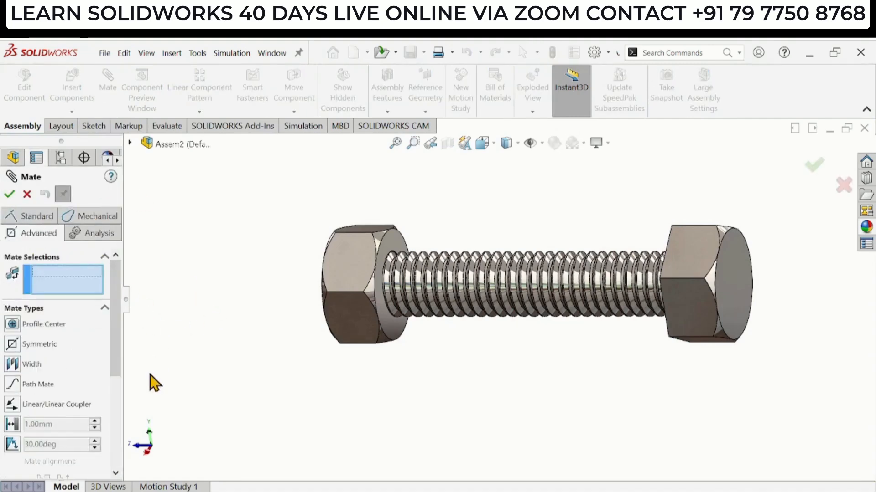
left_click_drag(120, 346, 114, 383)
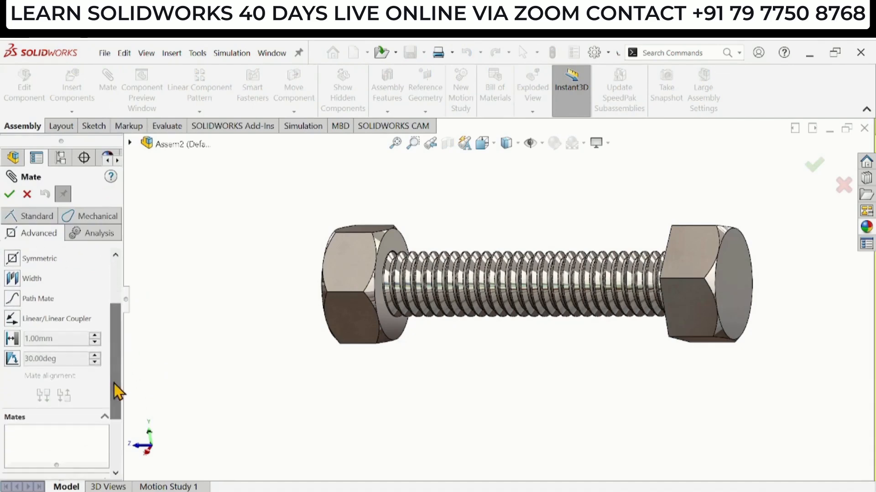
left_click(12, 338)
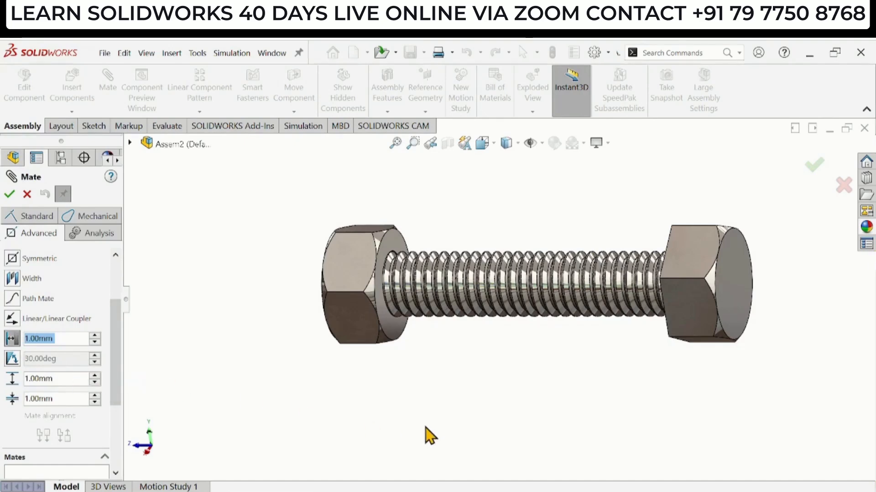
left_click(396, 332)
middle_click_drag(564, 385, 601, 395)
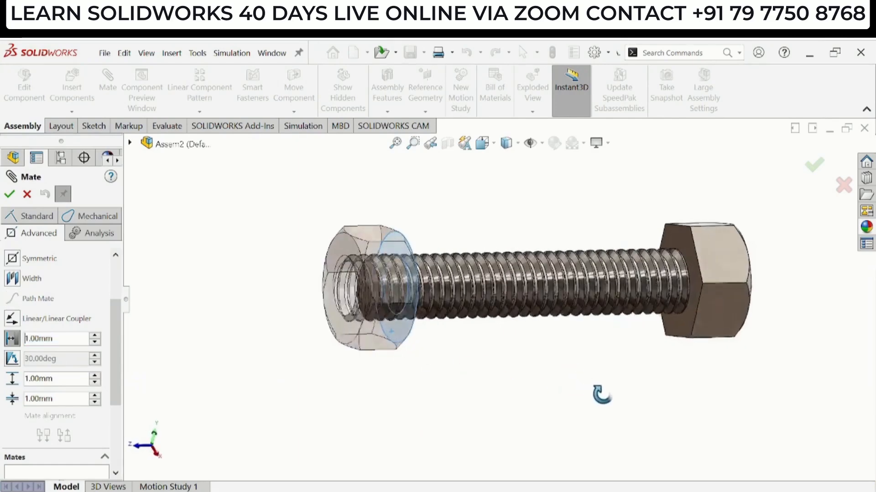
left_click(677, 321)
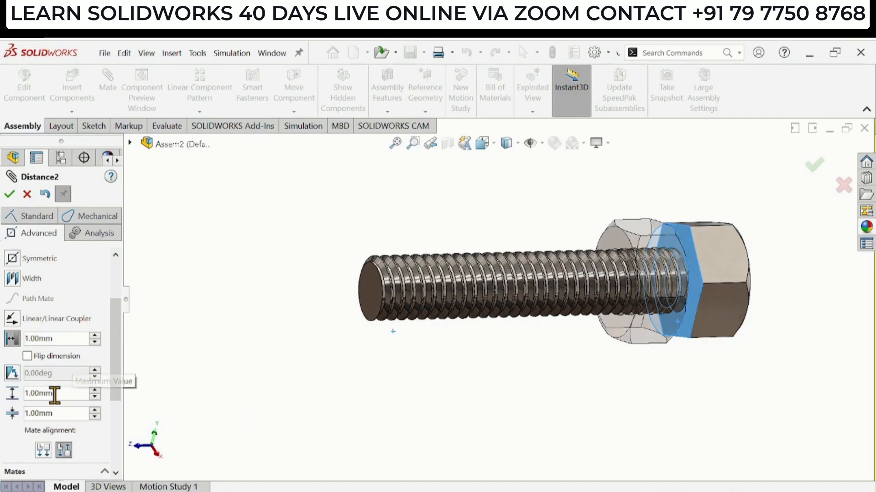
Step: Set the limit mate's maximum distance to 27.32 mm and minimum to 0 mm, and accept the mate
left_click_drag(57, 395, 5, 403)
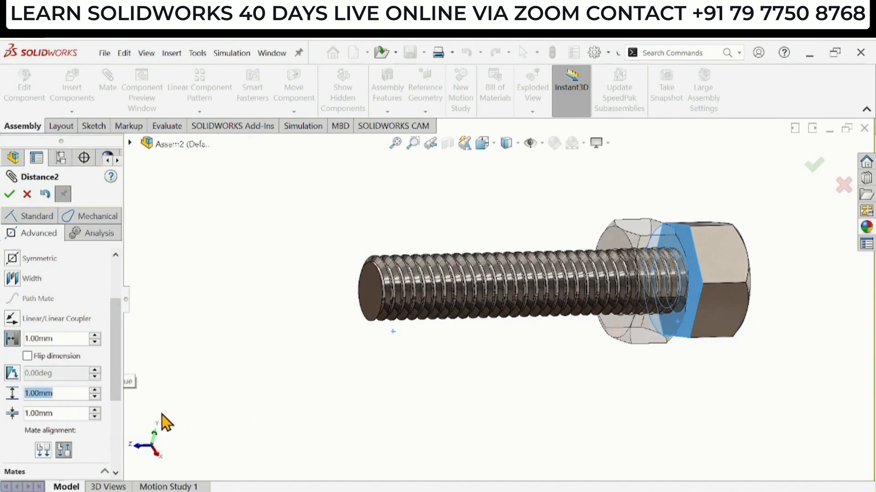
type("27")
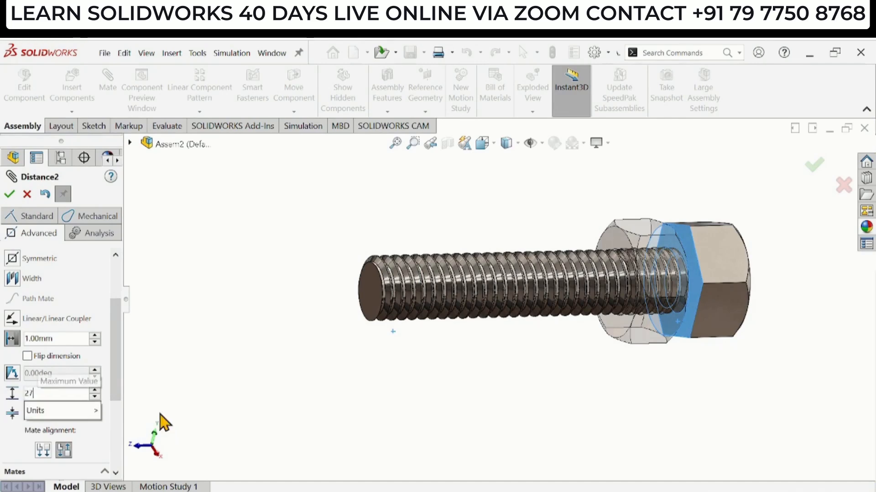
type(".32")
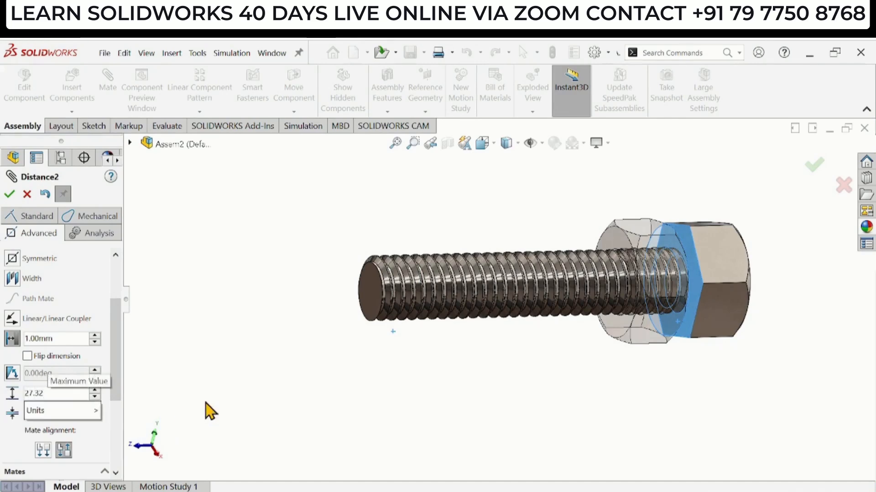
key("Return")
left_click(61, 414)
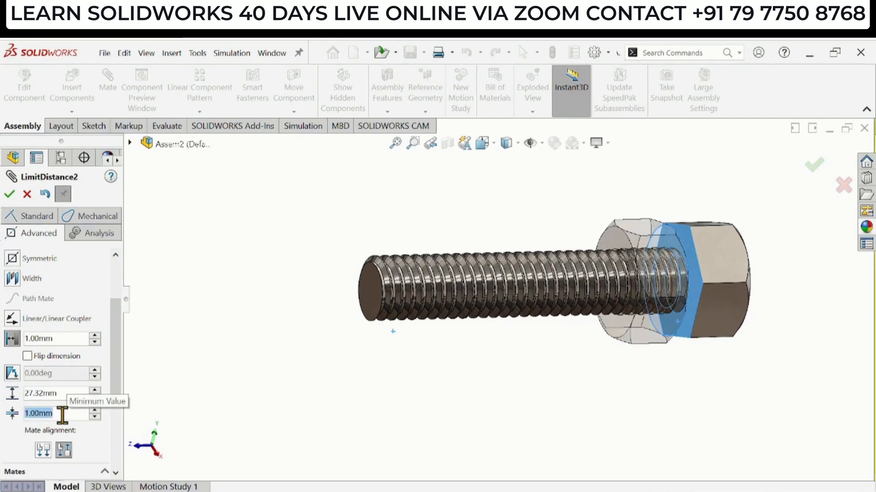
type("0")
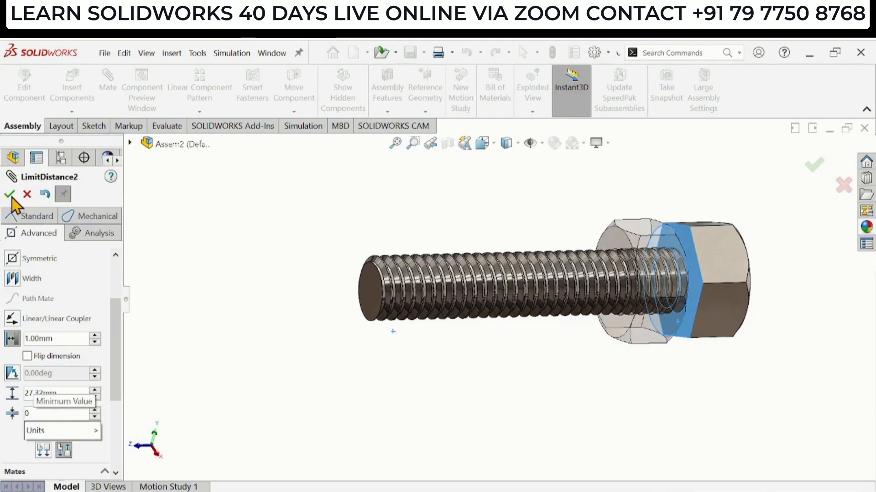
key("Return")
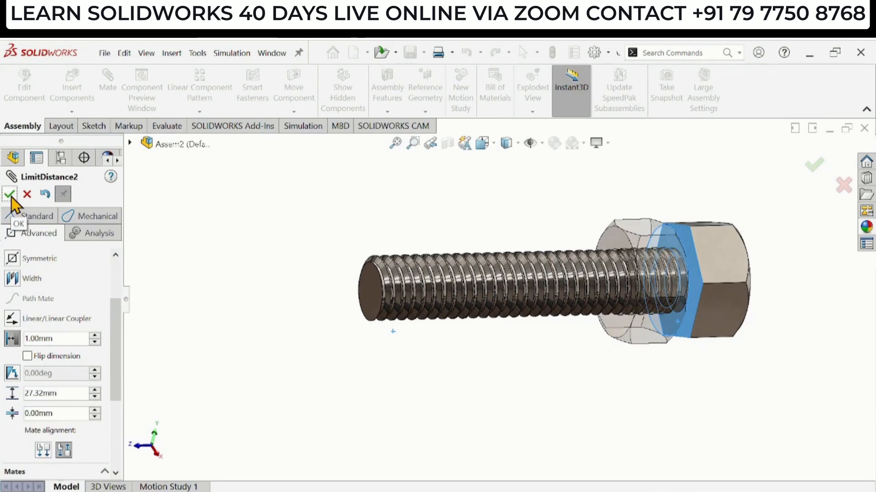
left_click(9, 196)
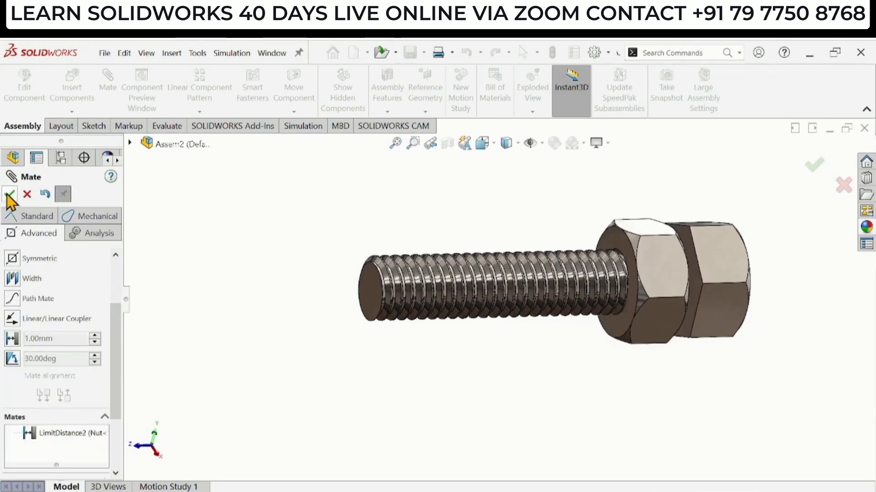
left_click(9, 195)
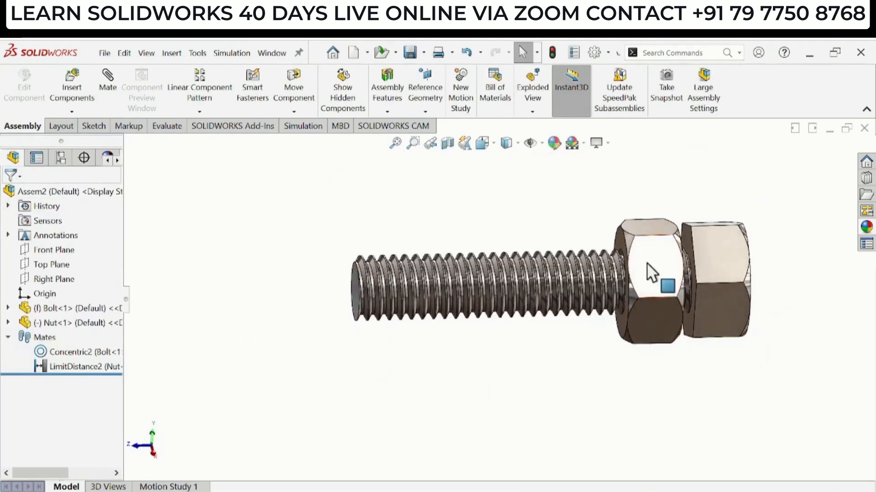
Step: Test the nut's motion by sliding it along the bolt to the threaded end and turning it about the axis
left_click_drag(647, 262, 305, 321)
key("Escape")
middle_click_drag(414, 372, 622, 395)
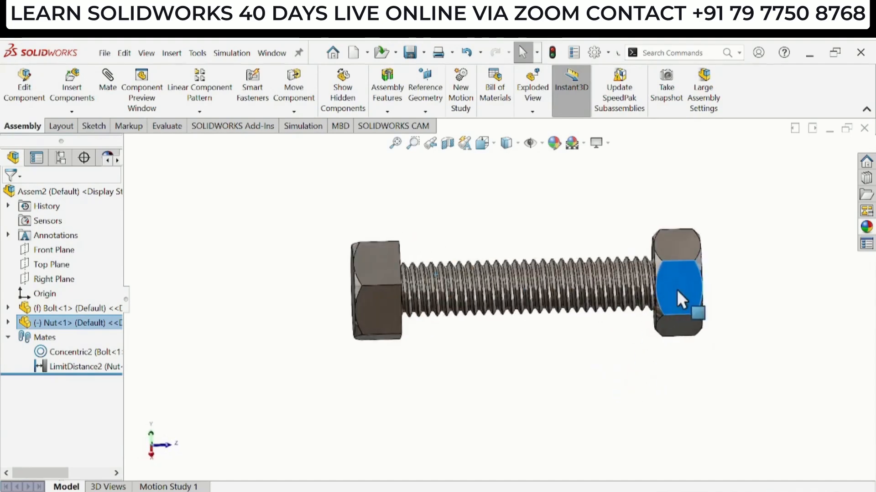
left_click_drag(676, 290, 665, 327)
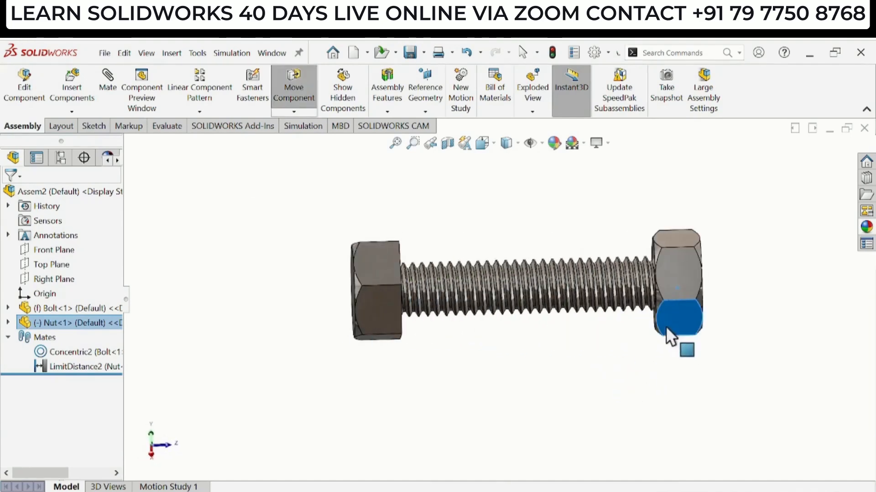
left_click(545, 368)
middle_click_drag(541, 361, 556, 373)
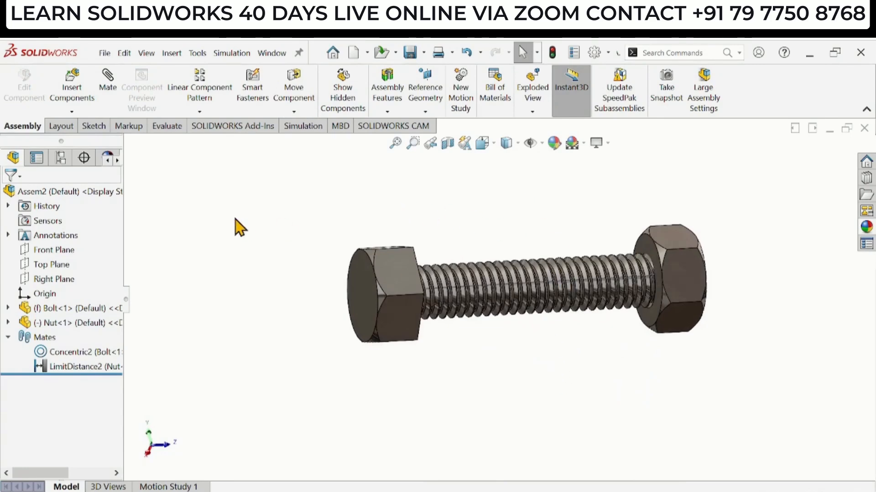
Step: Start a mechanical Screw mate and select the bolt's thread root face as its first reference
left_click(108, 84)
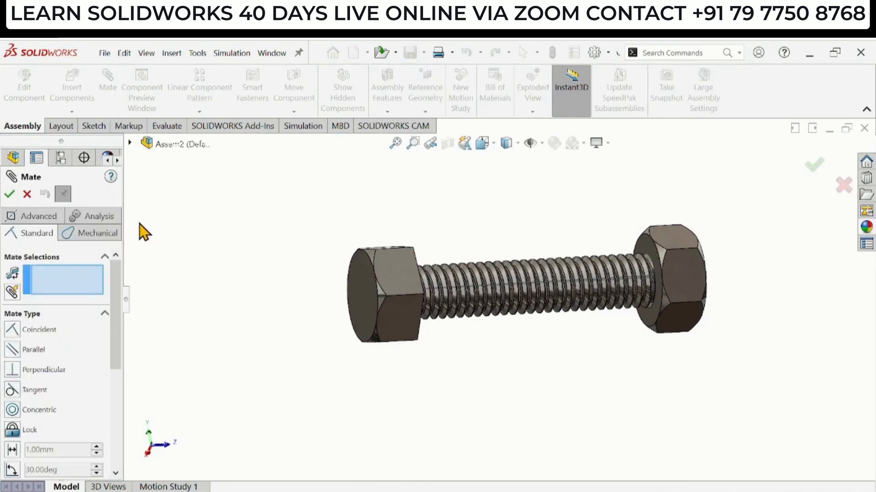
left_click(103, 234)
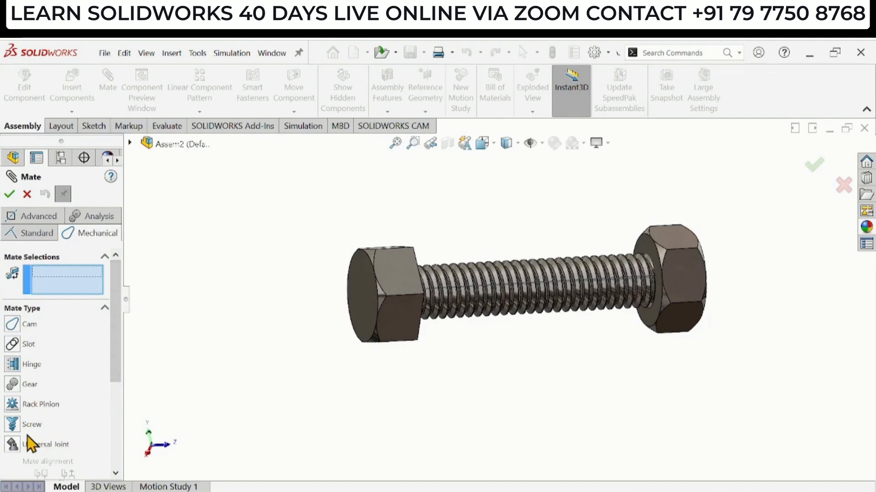
left_click(12, 427)
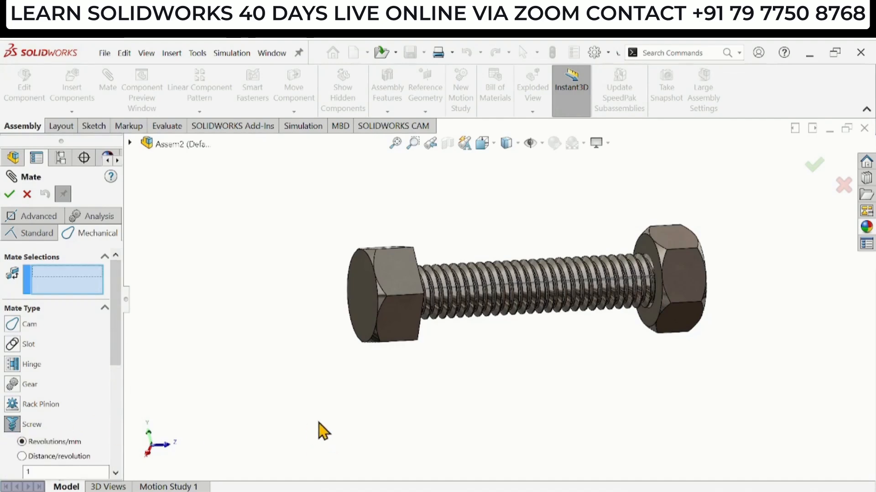
scroll(321, 421, "up", 2)
scroll(711, 292, "down", 2)
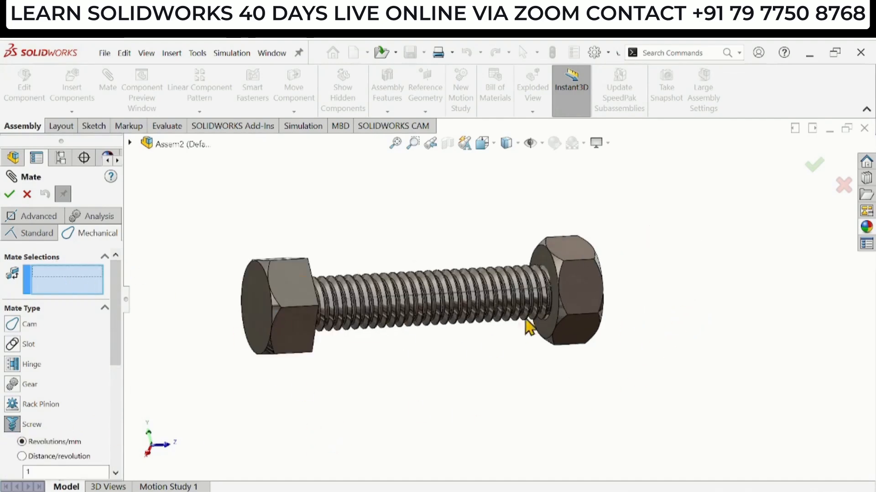
scroll(529, 327, "down", 6)
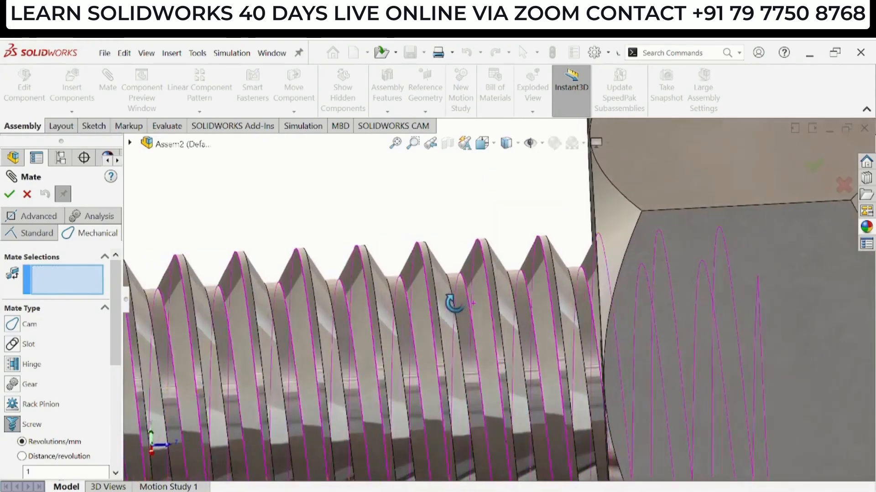
left_click(456, 289)
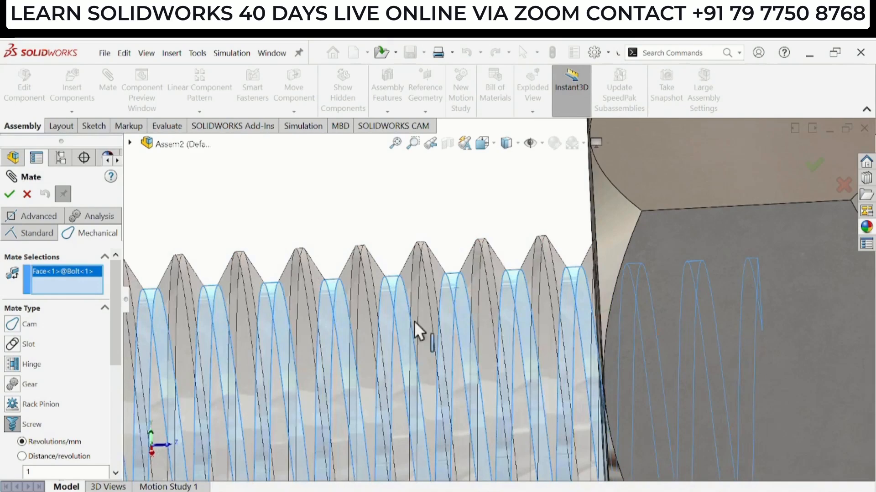
scroll(401, 319, "up", 5)
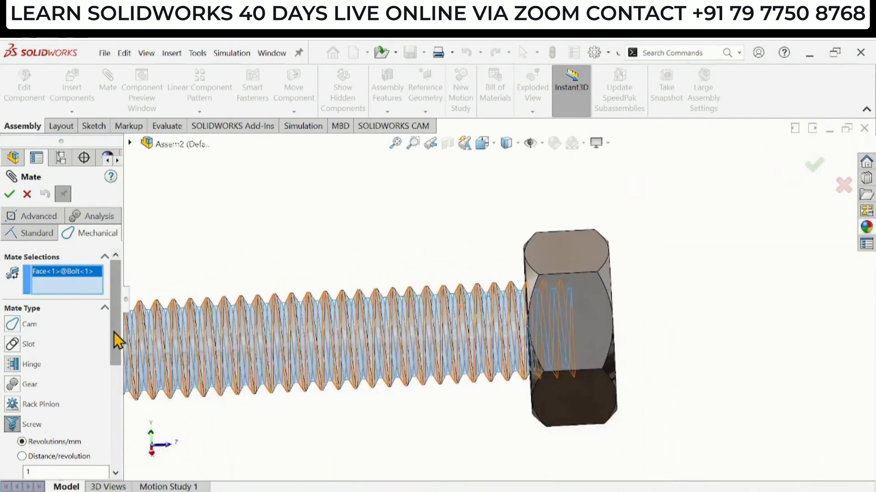
Step: Add the nut's internal thread face to the Screw mate and accept it at 1 revolution/mm
middle_click_drag(592, 358, 606, 358)
scroll(611, 357, "down", 6)
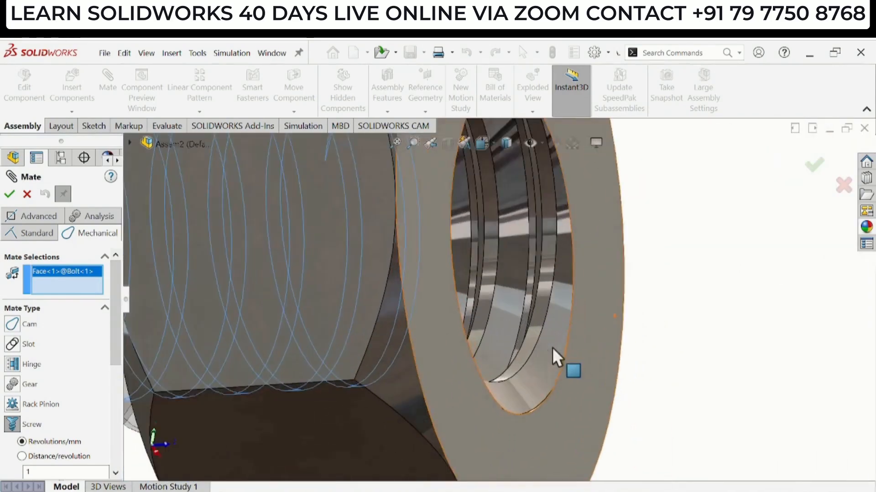
scroll(549, 351, "down", 3)
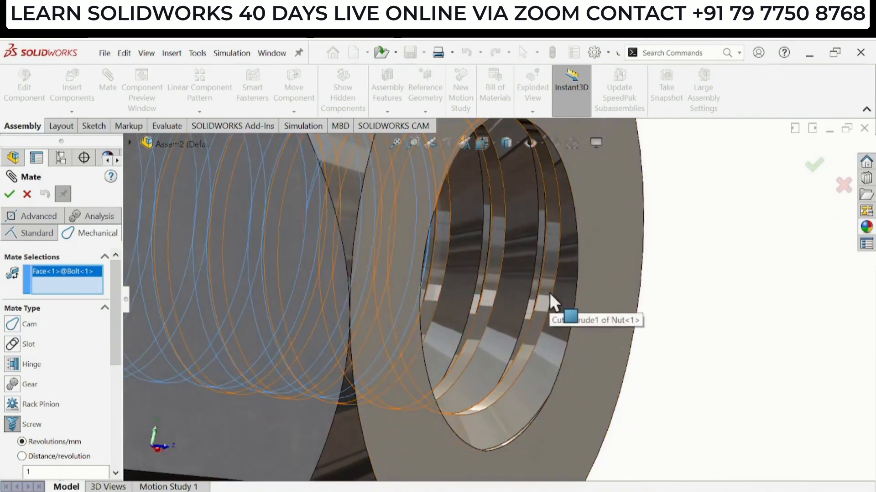
left_click(549, 292)
scroll(697, 404, "up", 8)
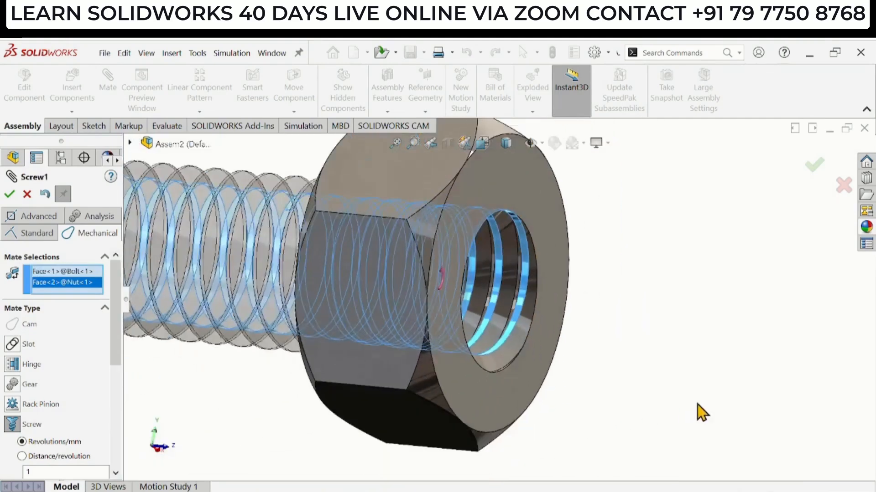
scroll(451, 414, "up", 2)
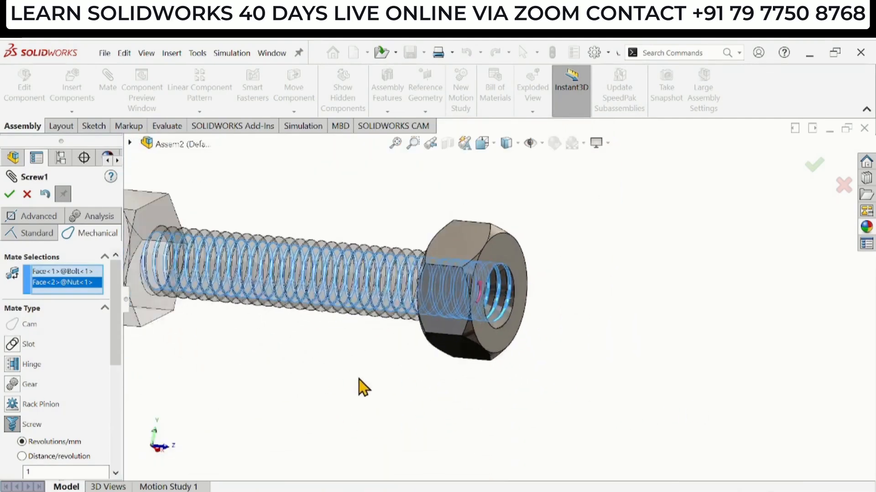
scroll(360, 388, "up", 2)
mouse_move(115, 308)
left_mouse_down()
mouse_move(112, 407)
mouse_move(114, 317)
left_mouse_up()
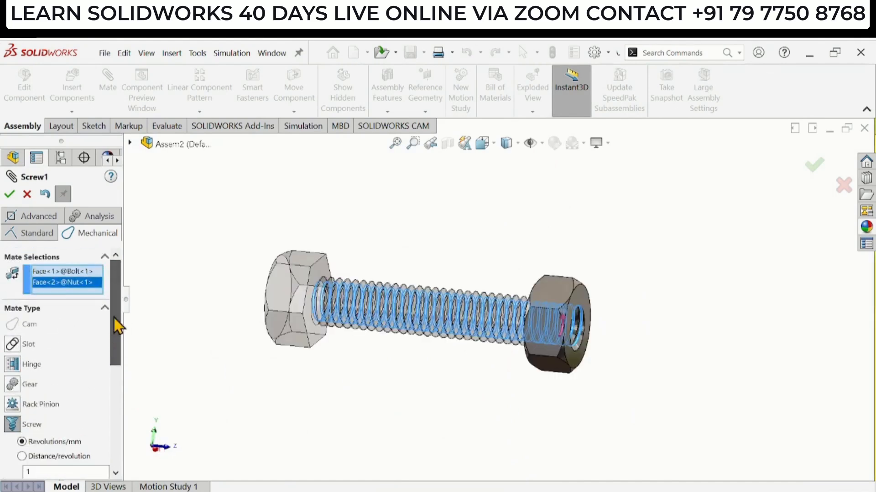
left_click(10, 195)
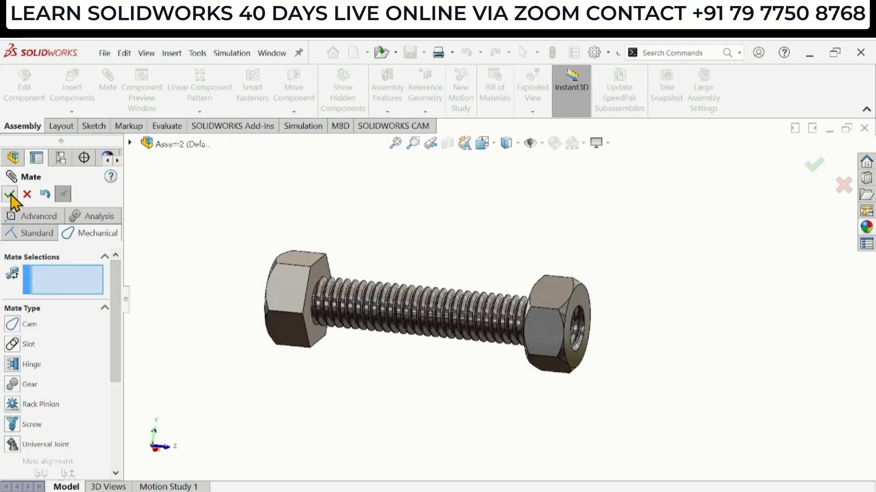
left_click(10, 195)
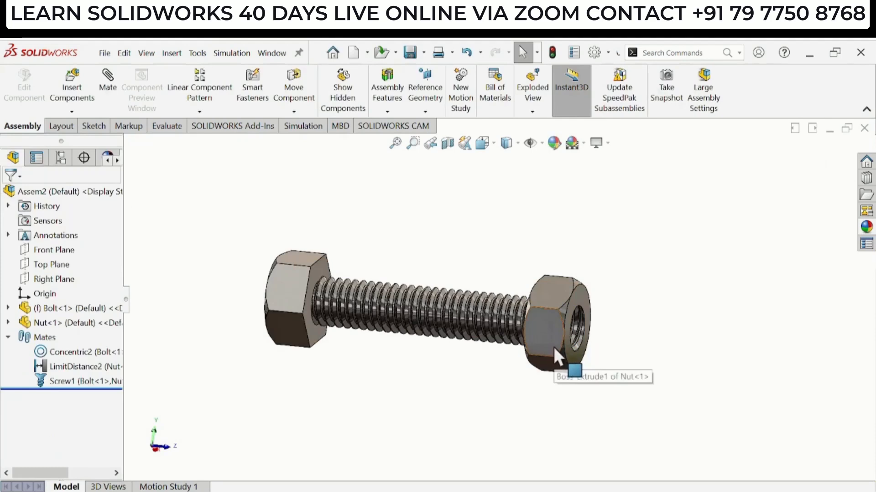
Step: Test the screw mate by turning the nut along the bolt and inspect the assembly from the other side
left_click_drag(554, 346, 461, 342)
left_click(395, 397)
middle_click_drag(395, 397, 554, 368)
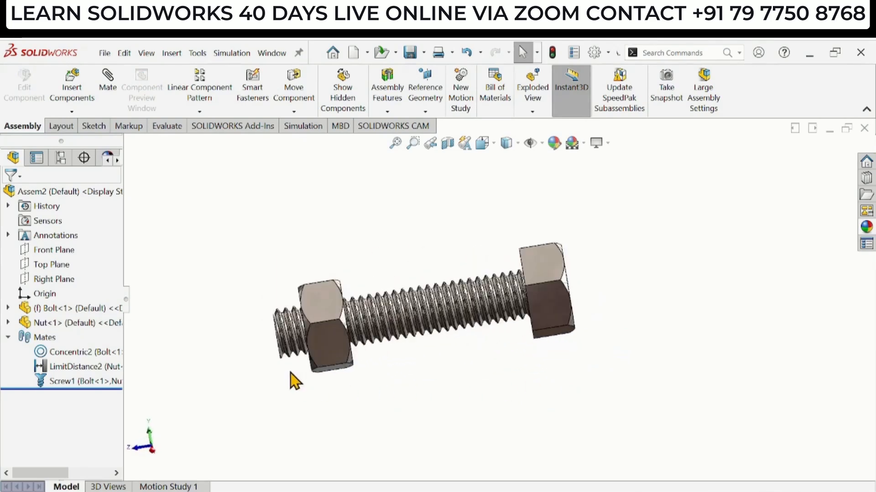
scroll(290, 372, "down", 1)
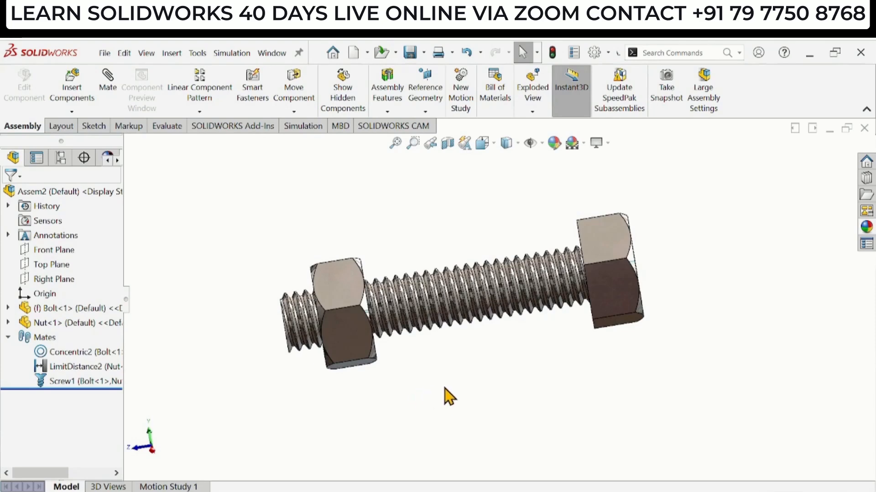
mouse_move(463, 363)
middle_mouse_down()
mouse_move(471, 358)
mouse_move(474, 370)
middle_mouse_up()
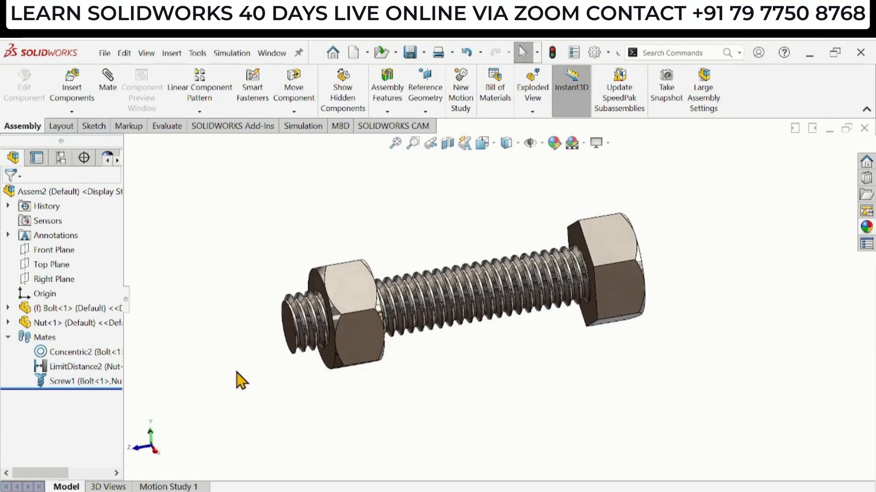
Step: Save the assembly in the Bolt and Nut folder under the file name Assembly
left_click(411, 54)
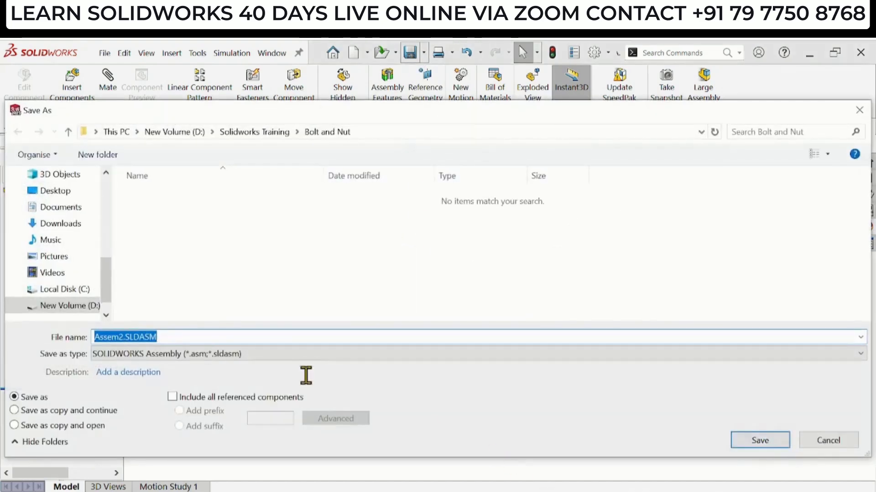
type("Assembly")
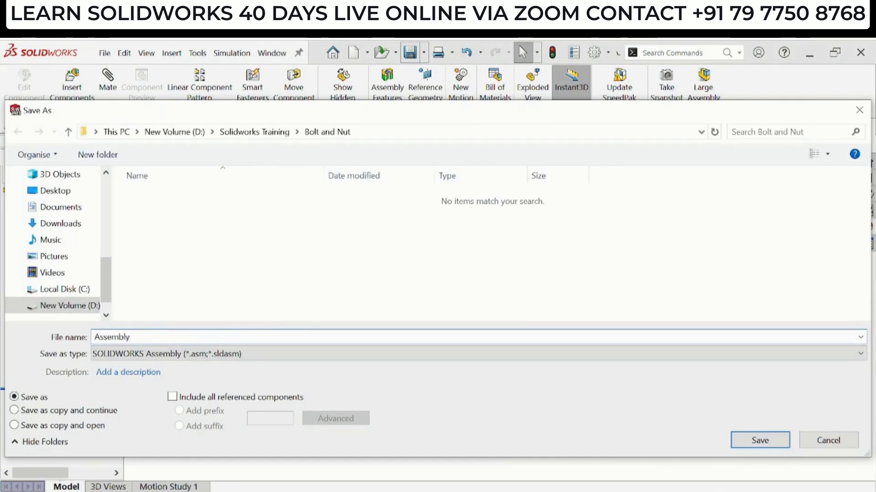
left_click(758, 440)
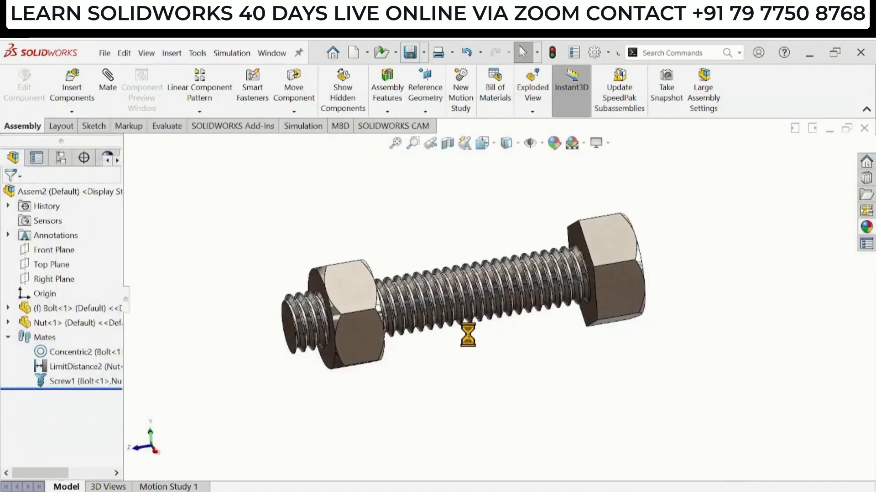
Step: Open Motion Study 1, turn the nut slightly on the bolt and move its end key point to 0 seconds
left_click(180, 487)
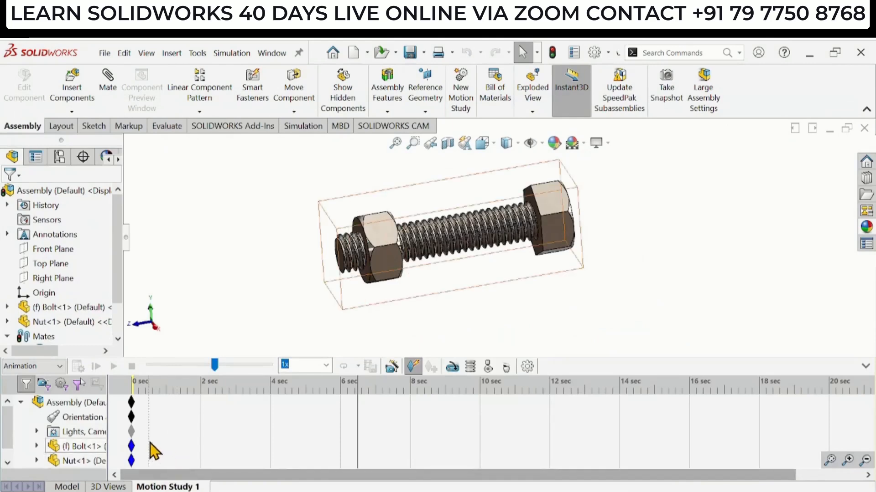
middle_click_drag(422, 322, 422, 274)
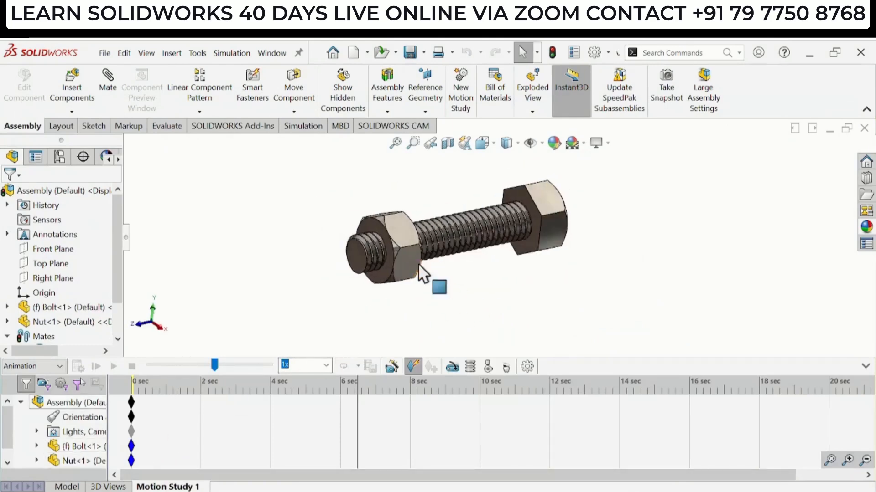
left_click_drag(409, 226, 399, 303)
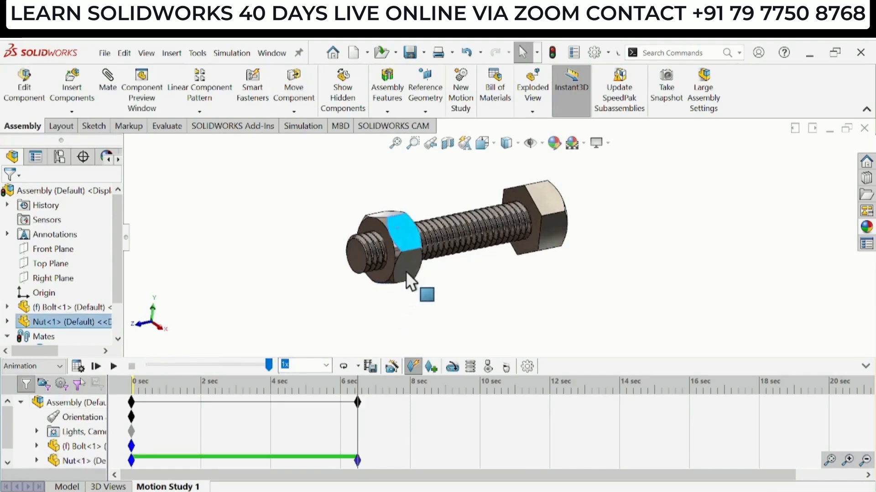
left_click_drag(406, 273, 408, 295)
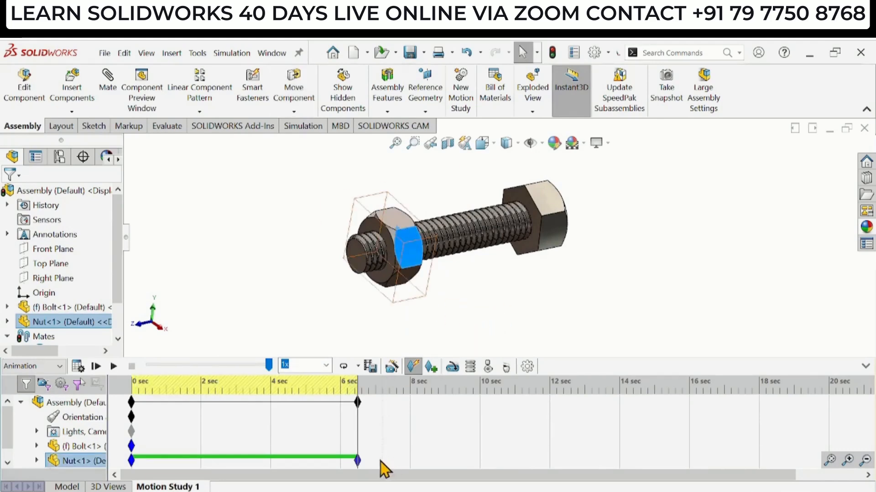
left_click_drag(357, 461, 132, 460)
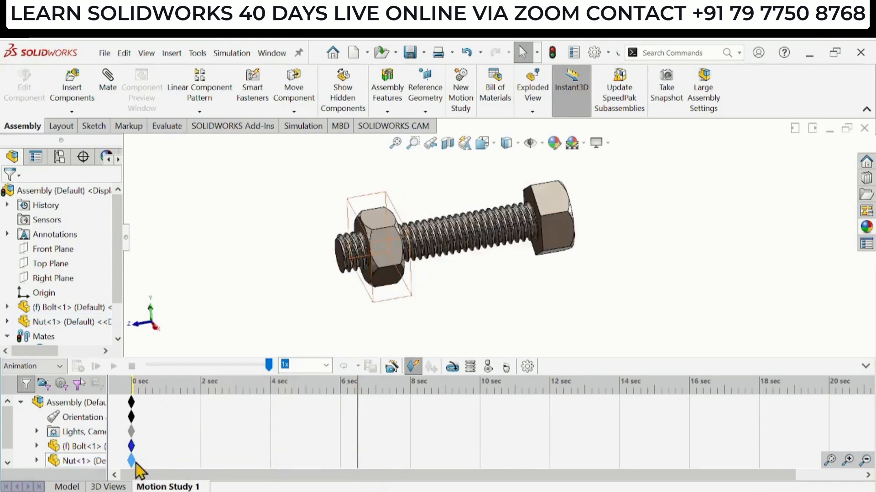
Step: Add a rotary motor on the nut's curved chamfer edge at a constant speed of 50 RPM and calculate the motion study
left_click(453, 367)
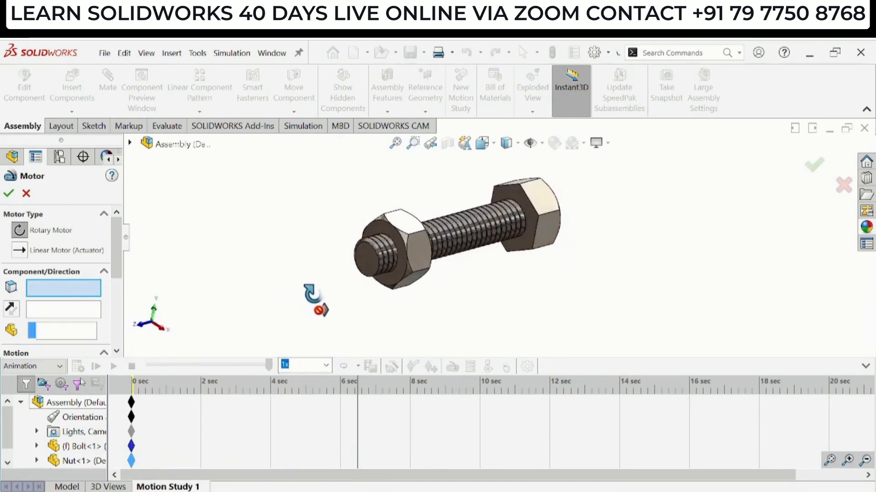
scroll(437, 278, "down", 3)
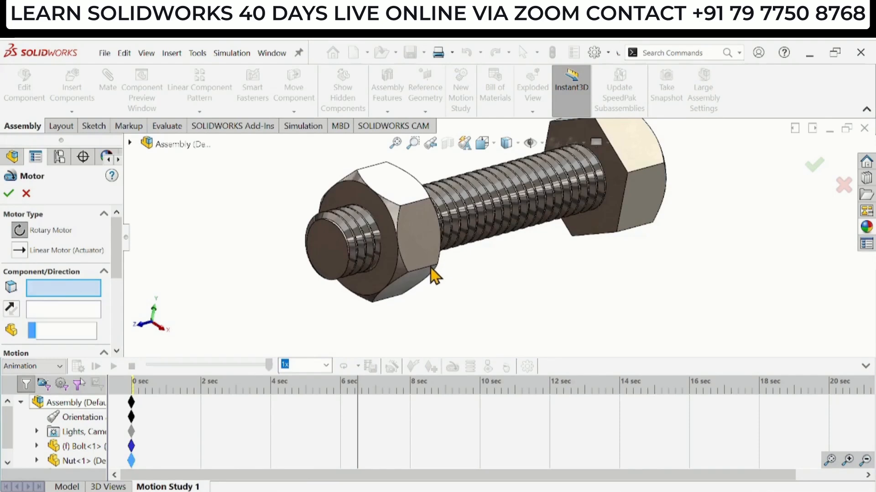
left_click(390, 215)
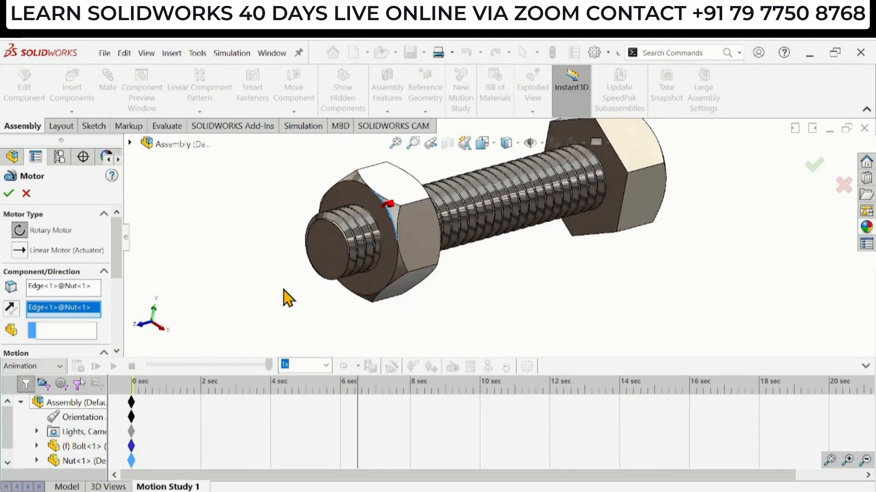
scroll(285, 300, "up", 1)
scroll(231, 305, "up", 1)
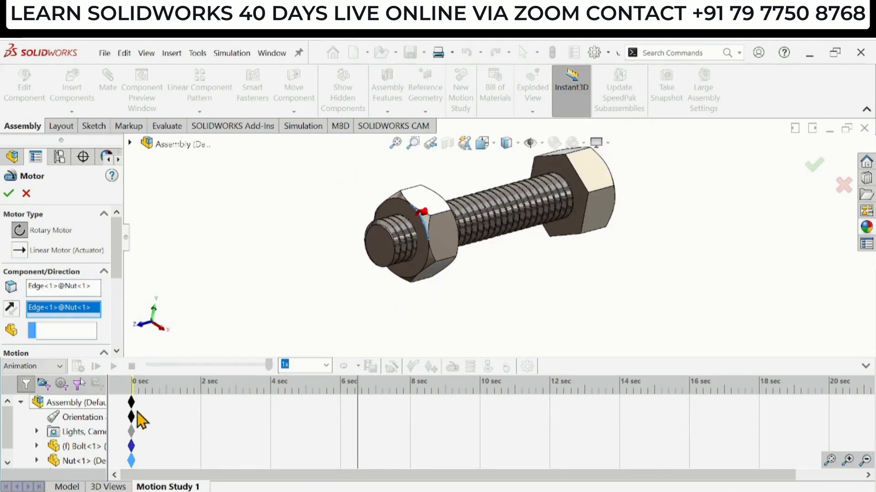
left_click_drag(118, 253, 114, 304)
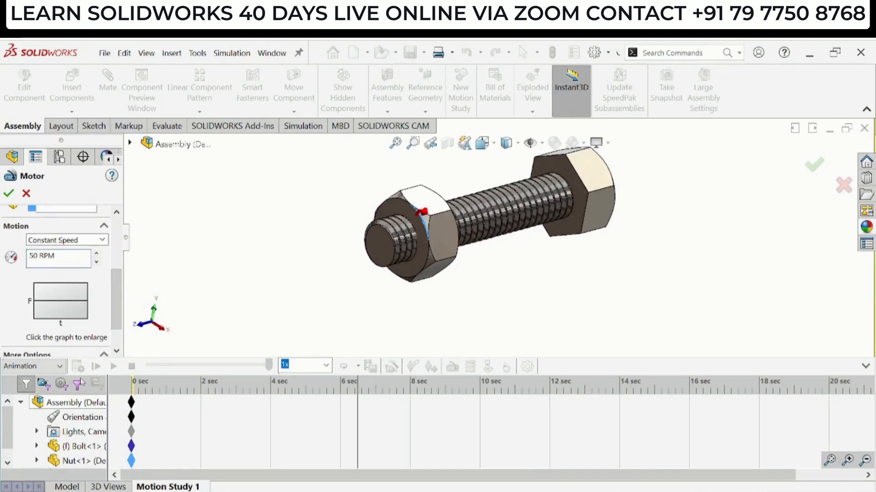
left_click(9, 194)
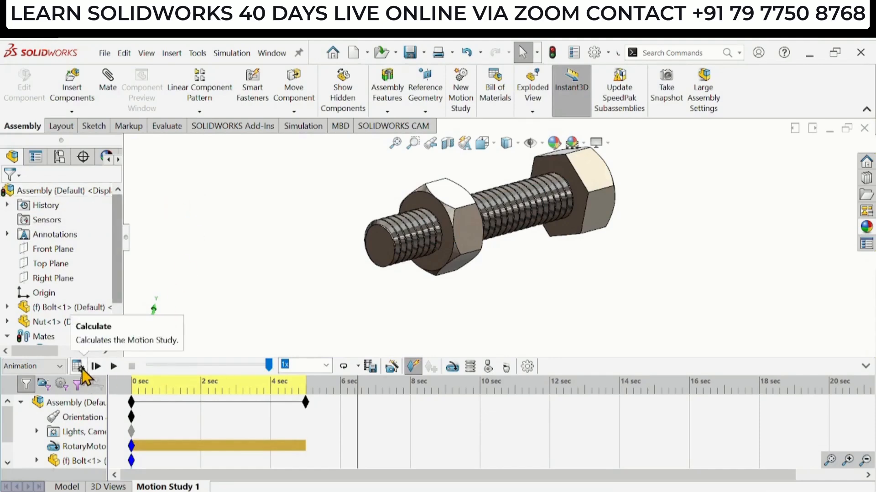
left_click(82, 369)
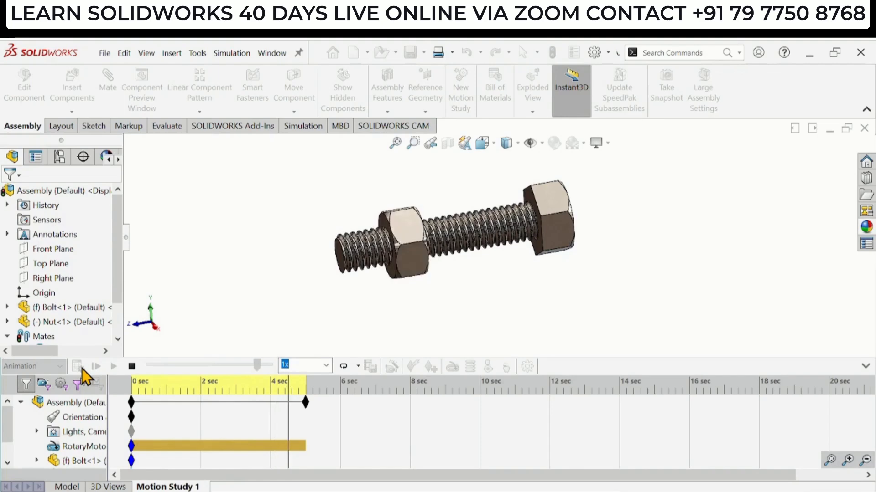
left_click(131, 366)
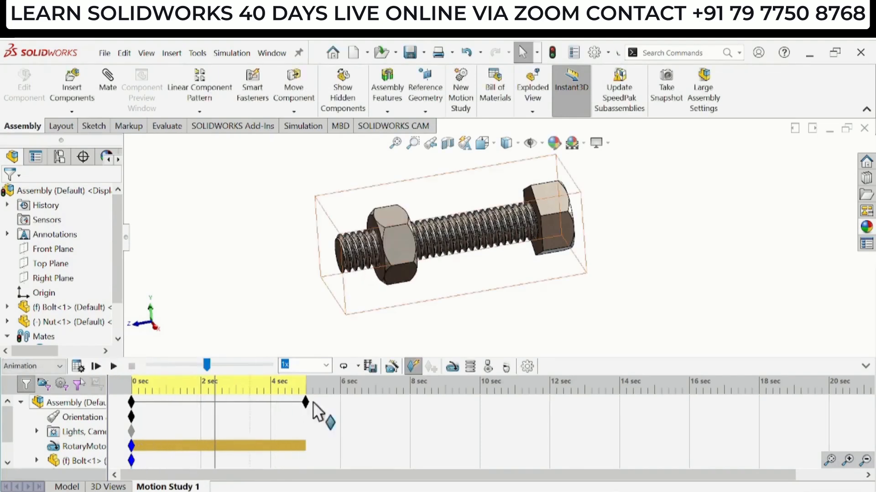
Step: Extend the motion study to about 12 seconds, return the playback to the start and recalculate it
left_click_drag(305, 403, 379, 403)
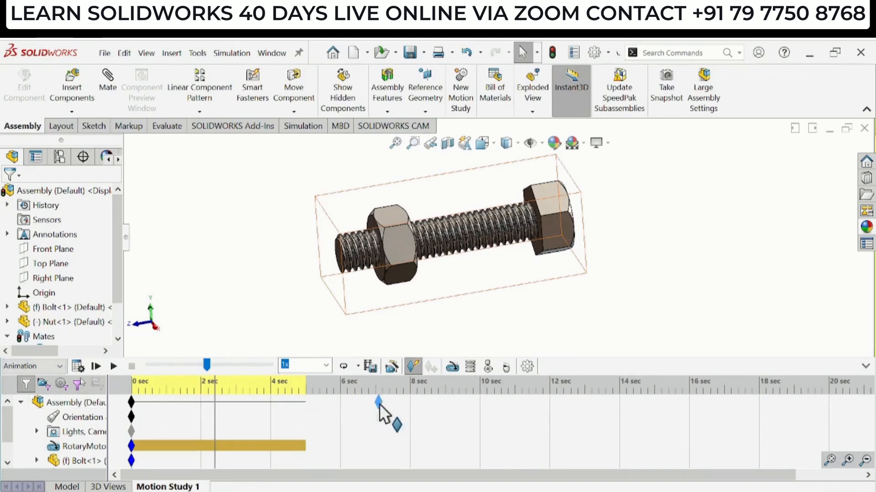
left_click_drag(540, 404, 544, 403)
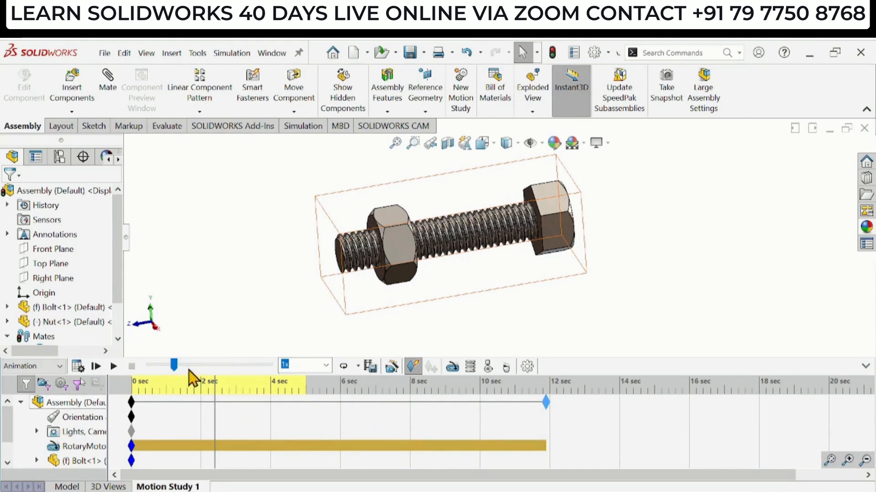
left_click_drag(175, 366, 150, 365)
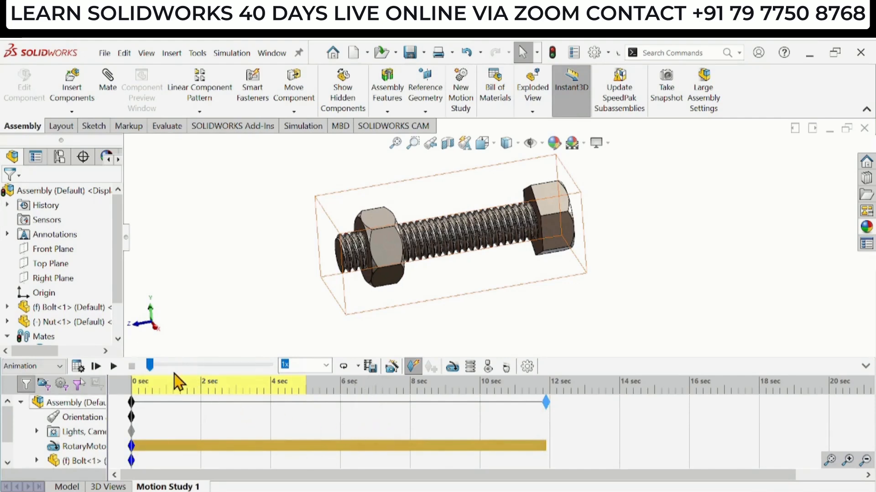
left_click(75, 367)
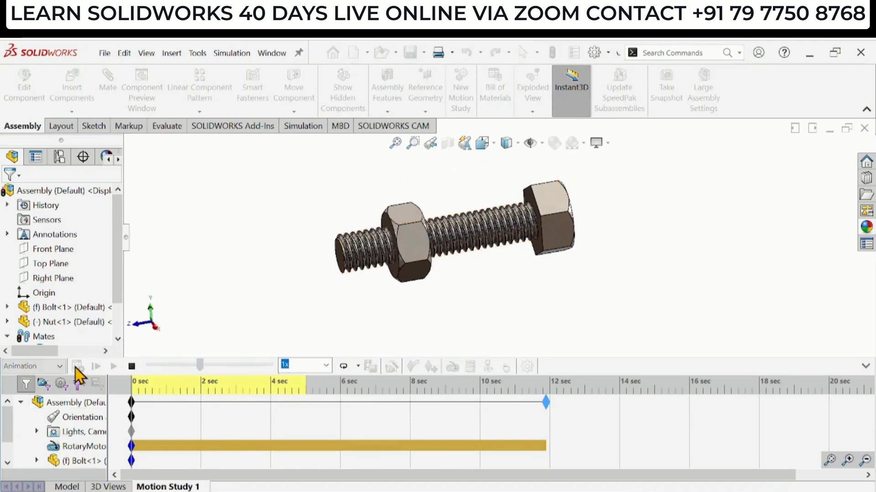